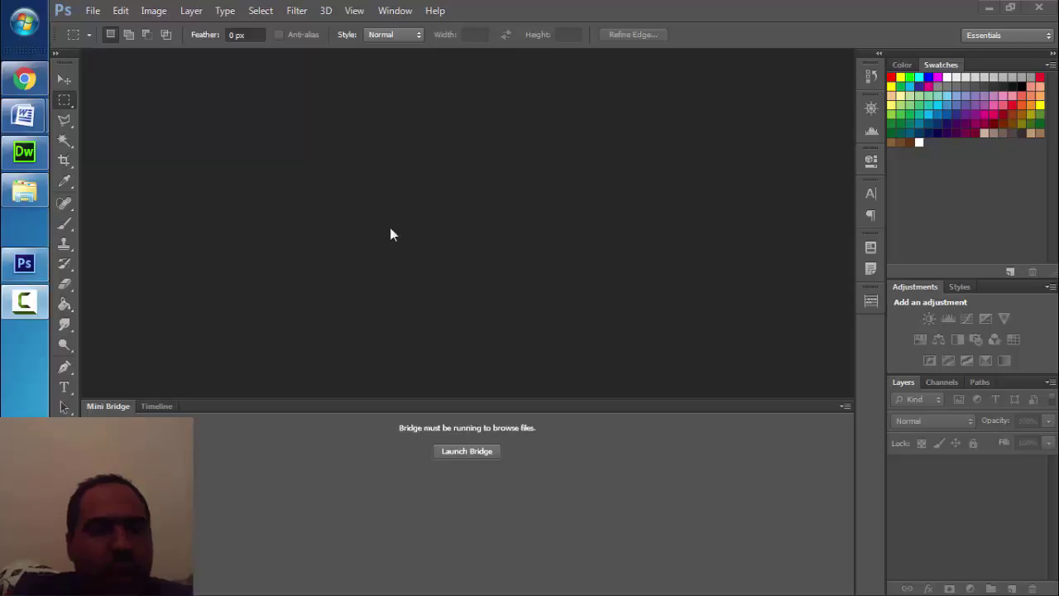
# Step: Check the Image menu, where Adjustments is greyed out, then dismiss it
pyautogui.click(166, 15)
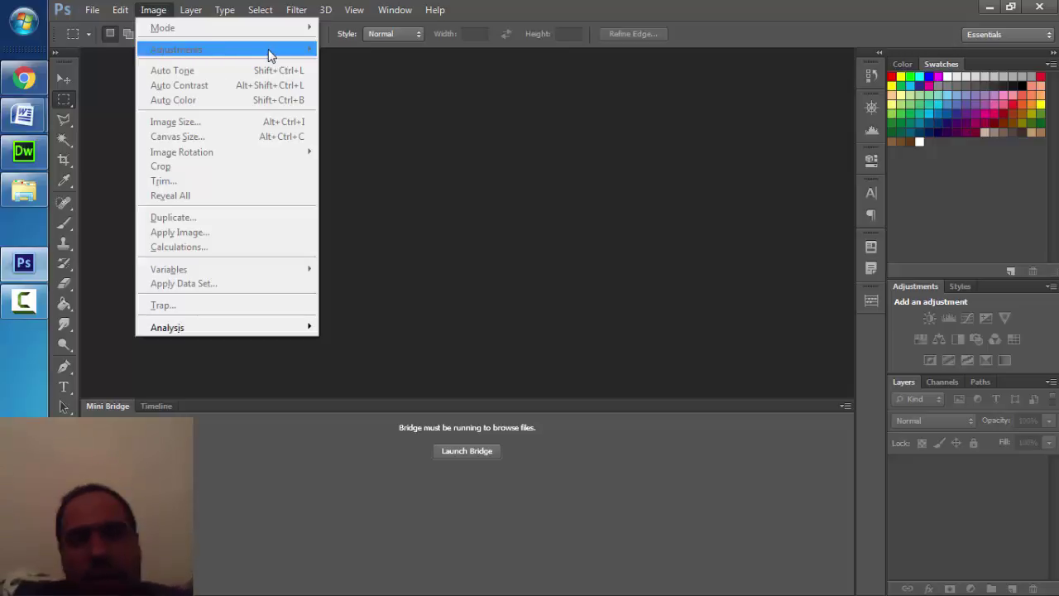
pyautogui.click(694, 235)
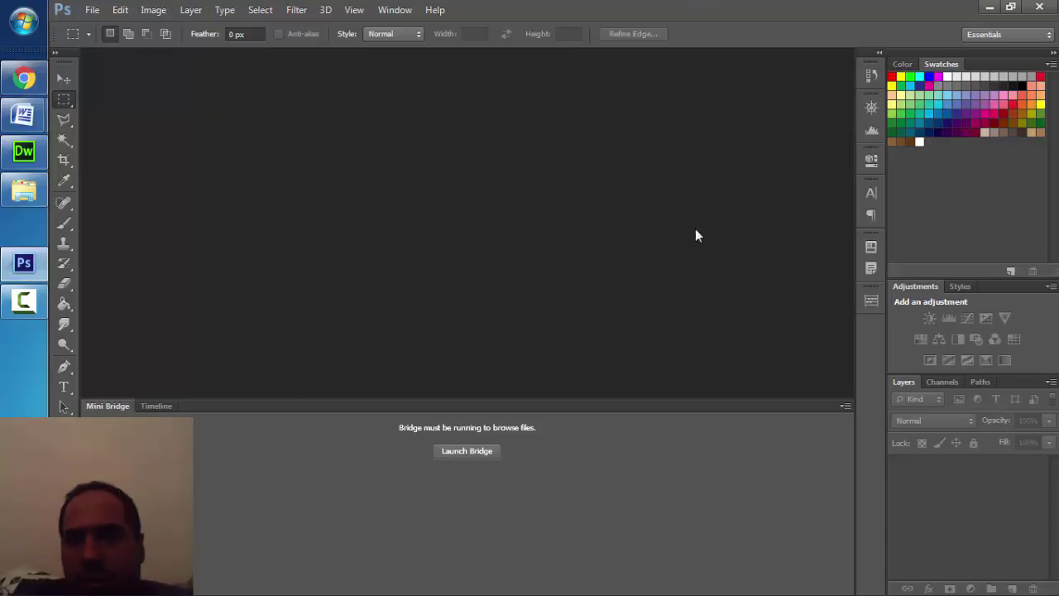
pyautogui.click(994, 7)
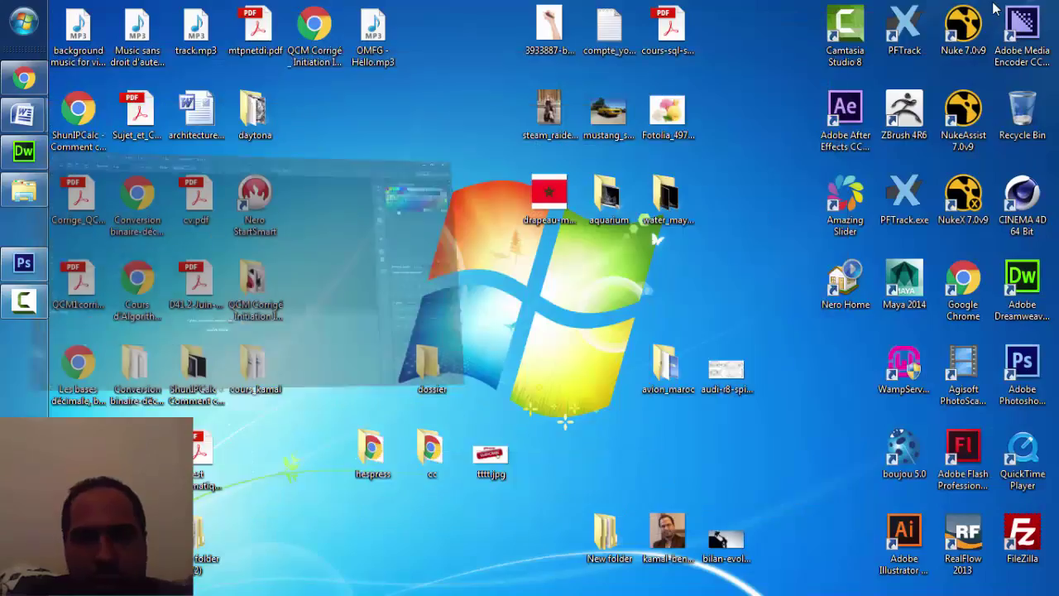
pyautogui.moveTo(688, 120)
pyautogui.mouseDown()
pyautogui.moveTo(562, 293)
pyautogui.moveTo(660, 121)
pyautogui.mouseUp()
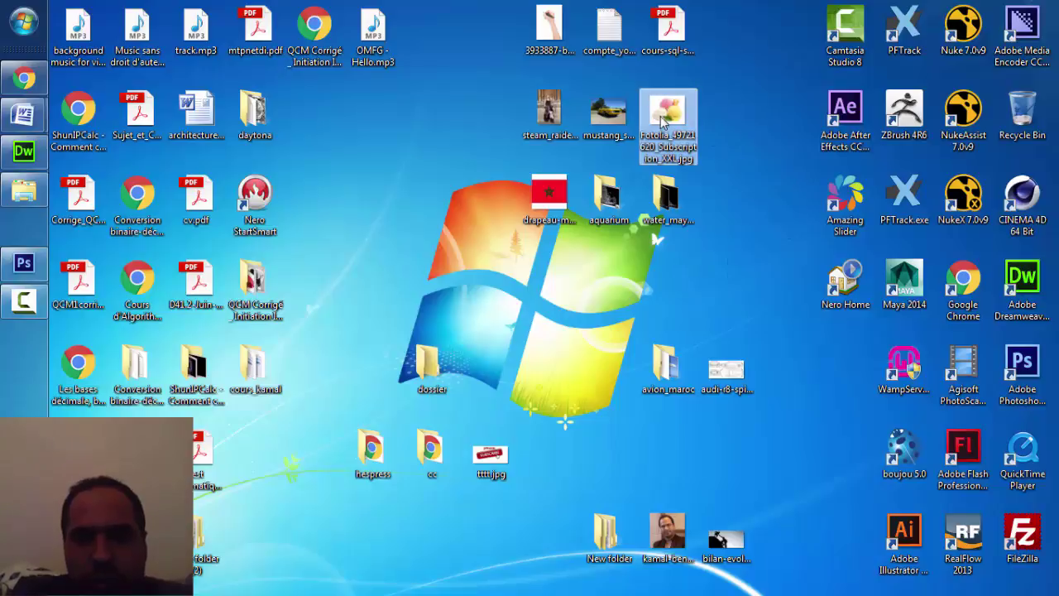
pyautogui.rightClick(660, 122)
pyautogui.click(752, 525)
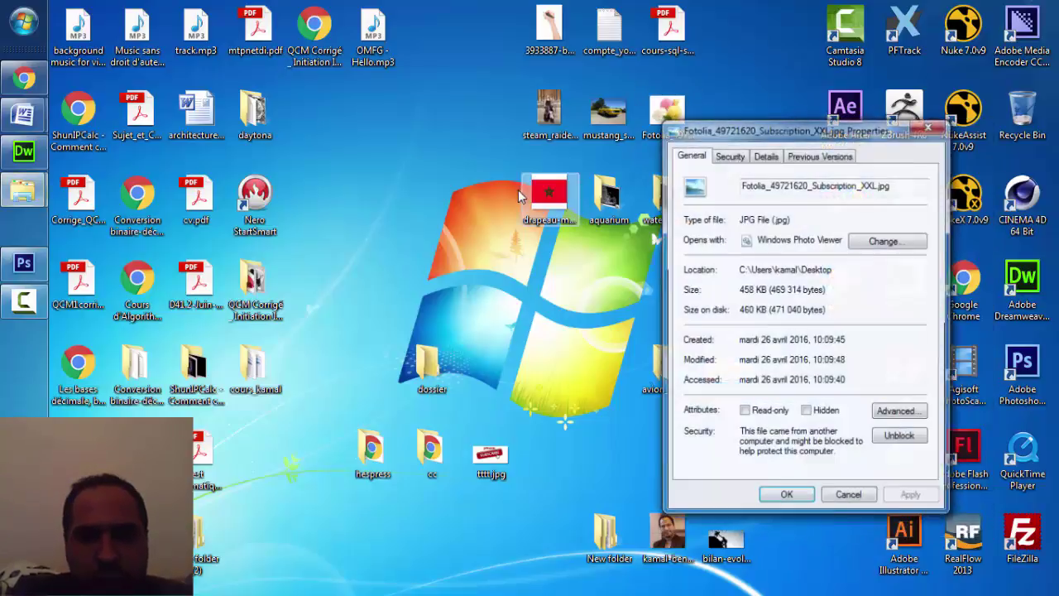
pyautogui.moveTo(786, 131); pyautogui.dragTo(403, 95)
pyautogui.click(386, 120)
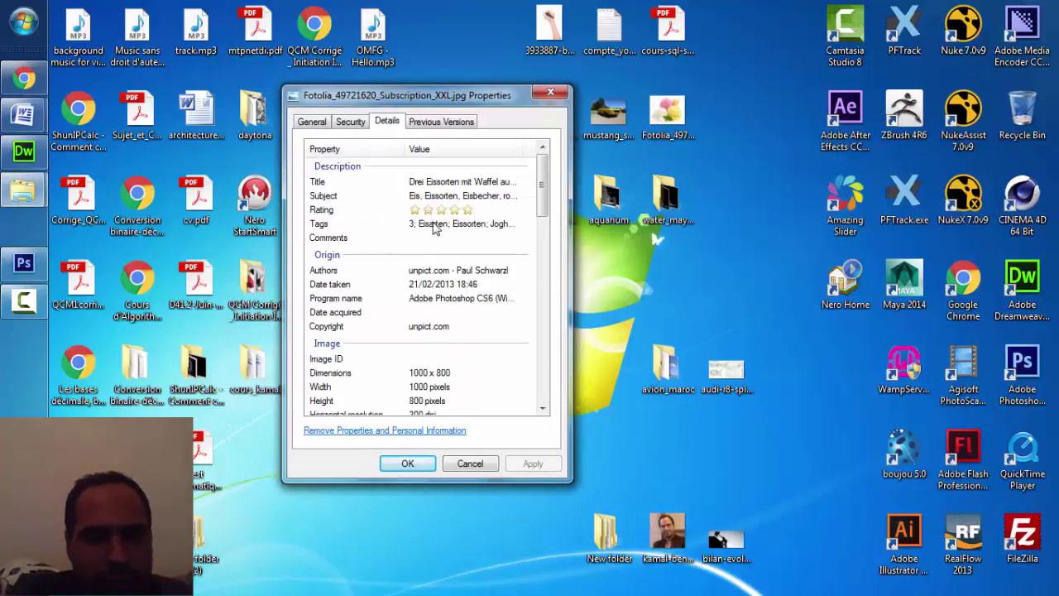
pyautogui.moveTo(543, 189); pyautogui.dragTo(546, 217)
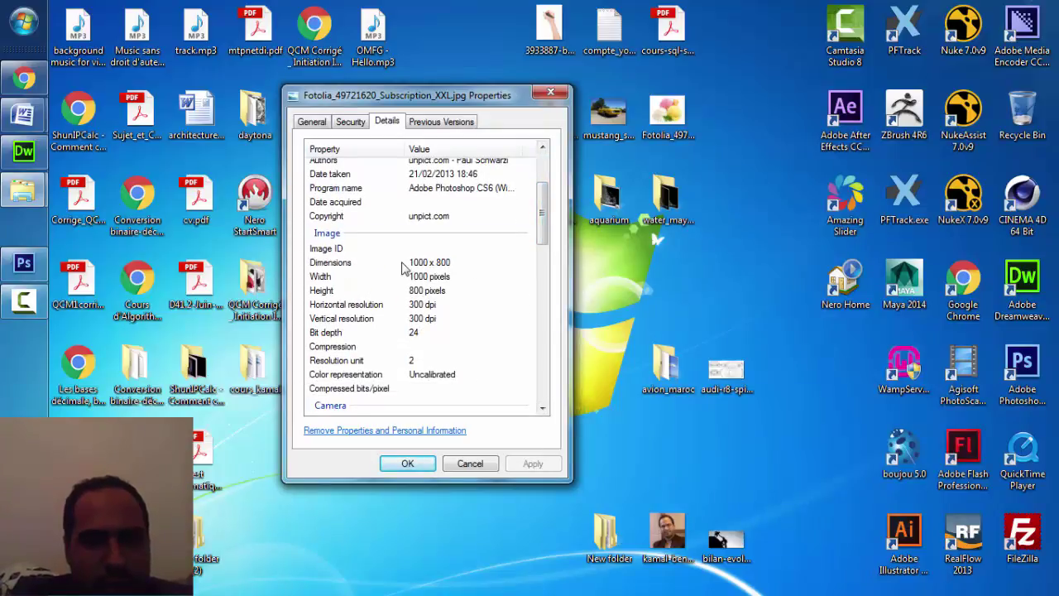
pyautogui.click(410, 265)
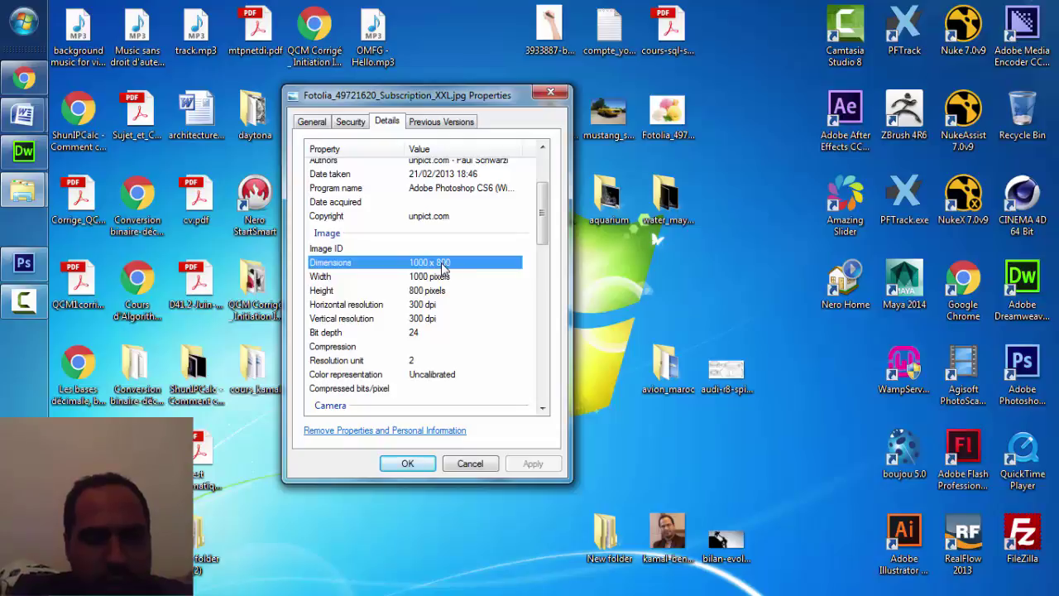
pyautogui.click(323, 277)
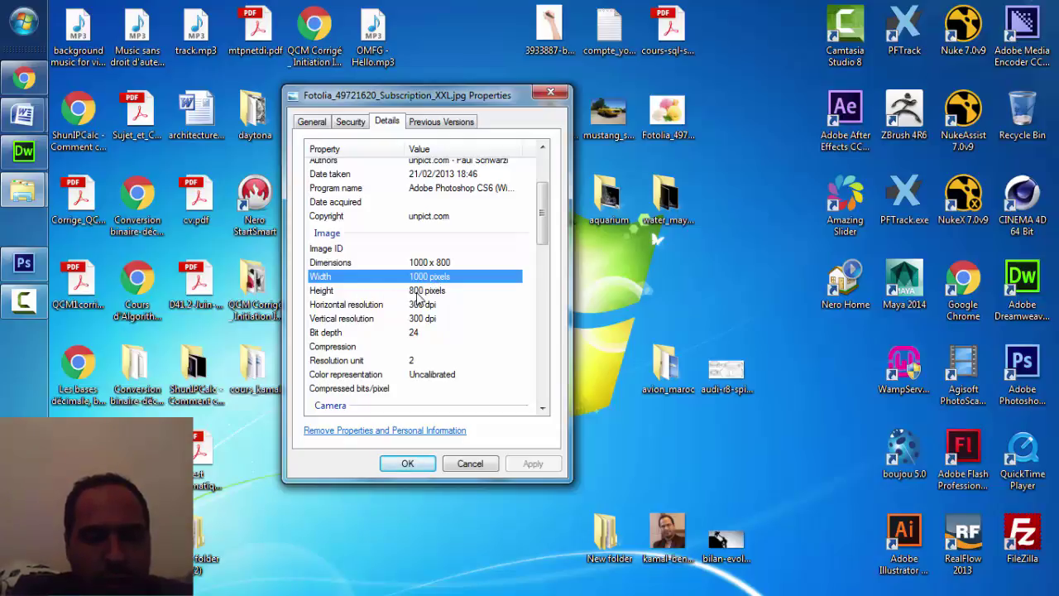
pyautogui.click(423, 291)
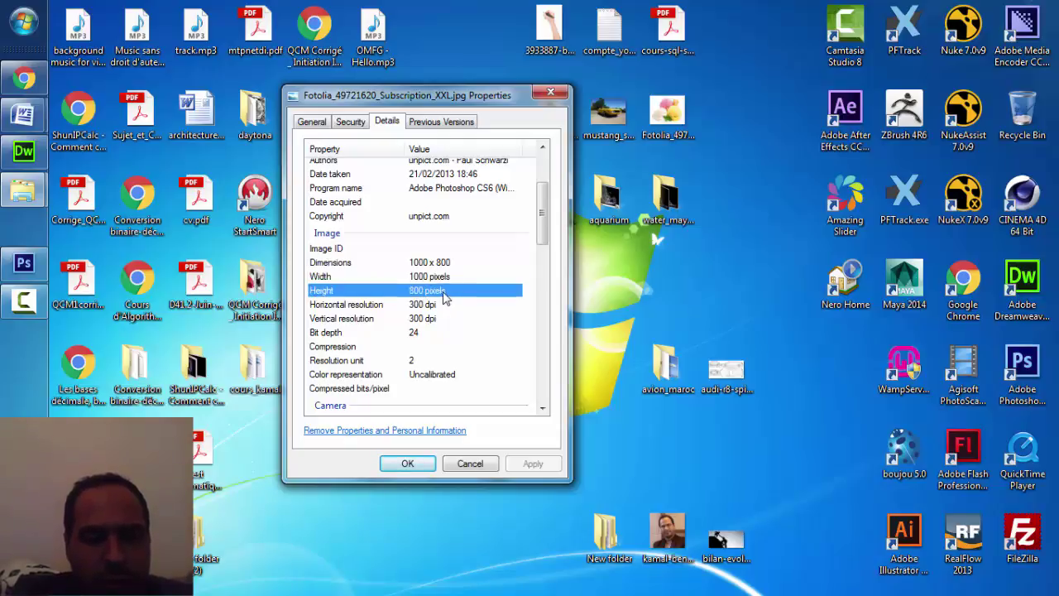
pyautogui.click(411, 462)
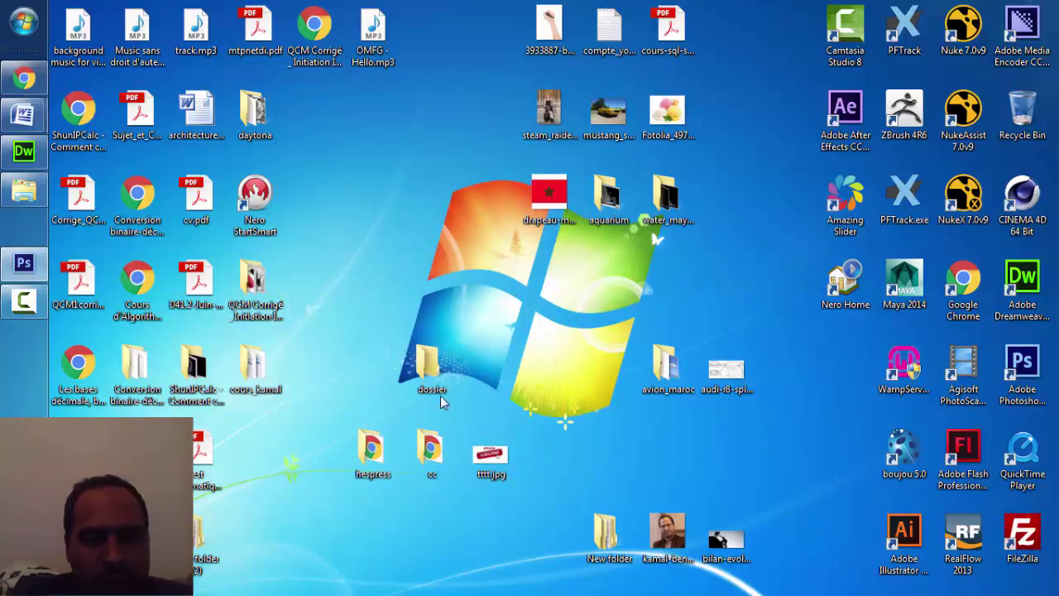
# Step: Open the Fotolia ice cream JPG and convert its locked Background into Layer 0
pyautogui.moveTo(667, 112)
pyautogui.mouseDown()
pyautogui.moveTo(25, 258)
pyautogui.moveTo(473, 230)
pyautogui.mouseUp()
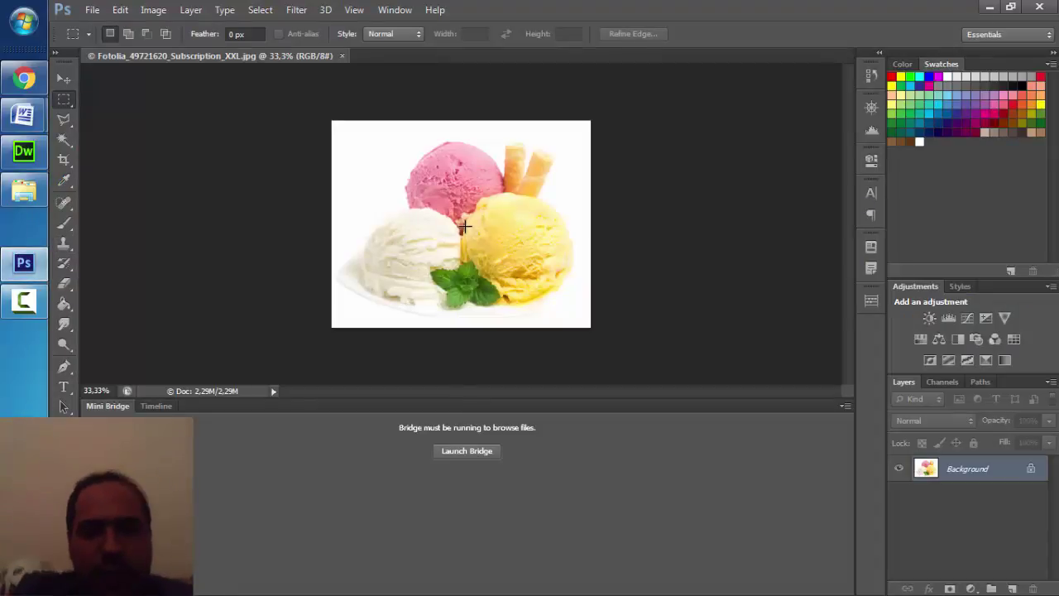
pyautogui.scroll(3, 440, 241)
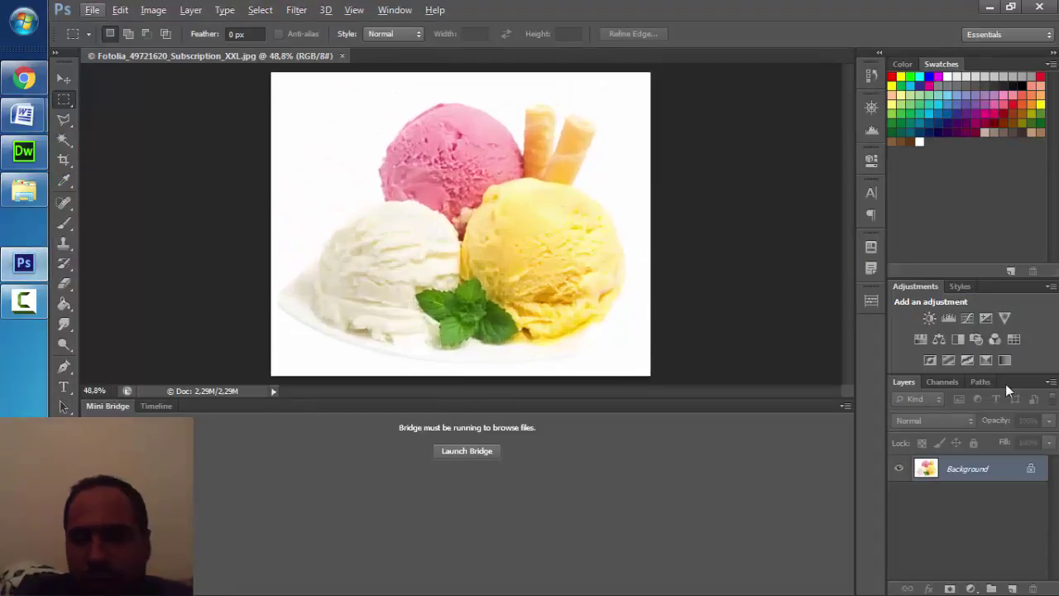
pyautogui.doubleClick(1031, 470)
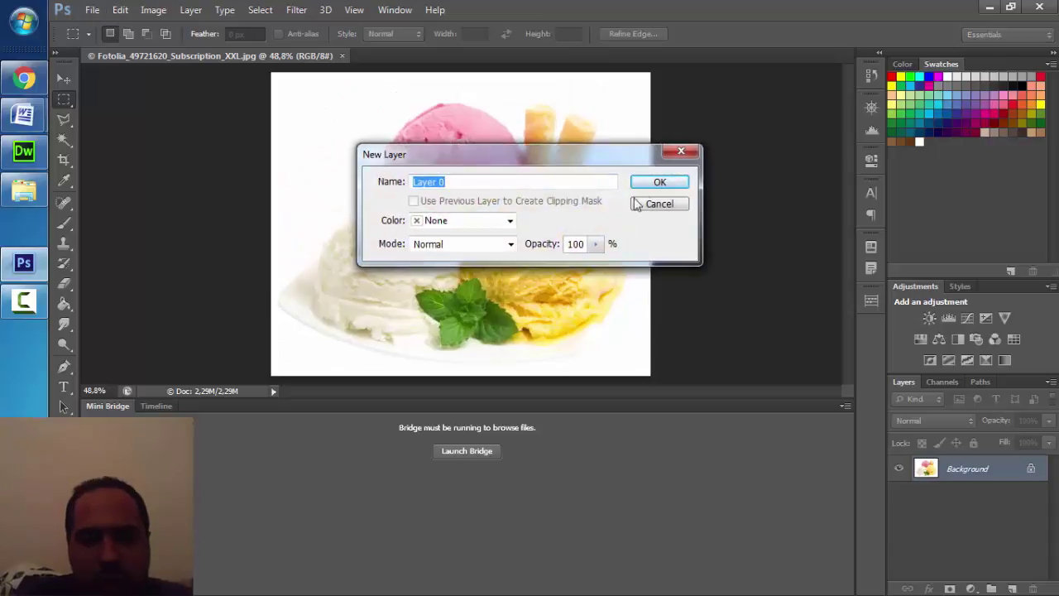
pyautogui.click(654, 182)
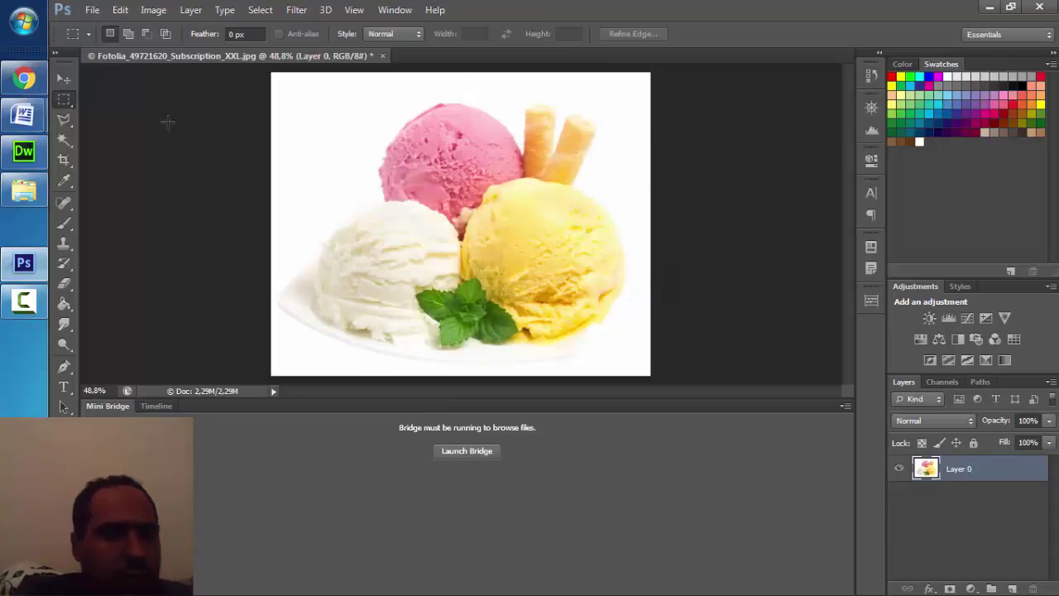
# Step: Switch to the Move tool, then expand the Magic Wand tool group
pyautogui.click(64, 79)
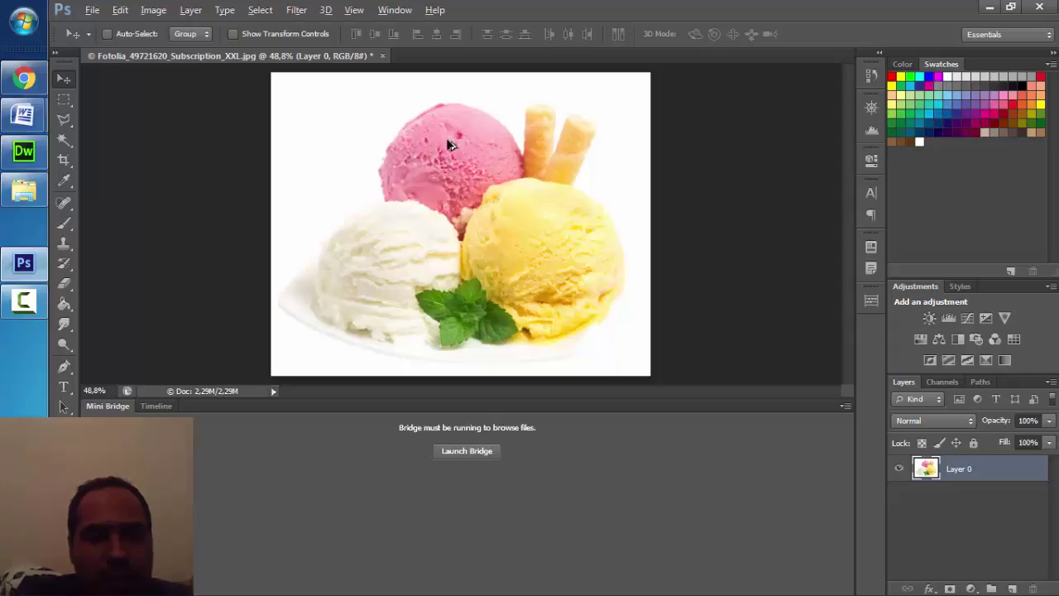
pyautogui.scroll(1, 447, 144)
pyautogui.scroll(1, 447, 143)
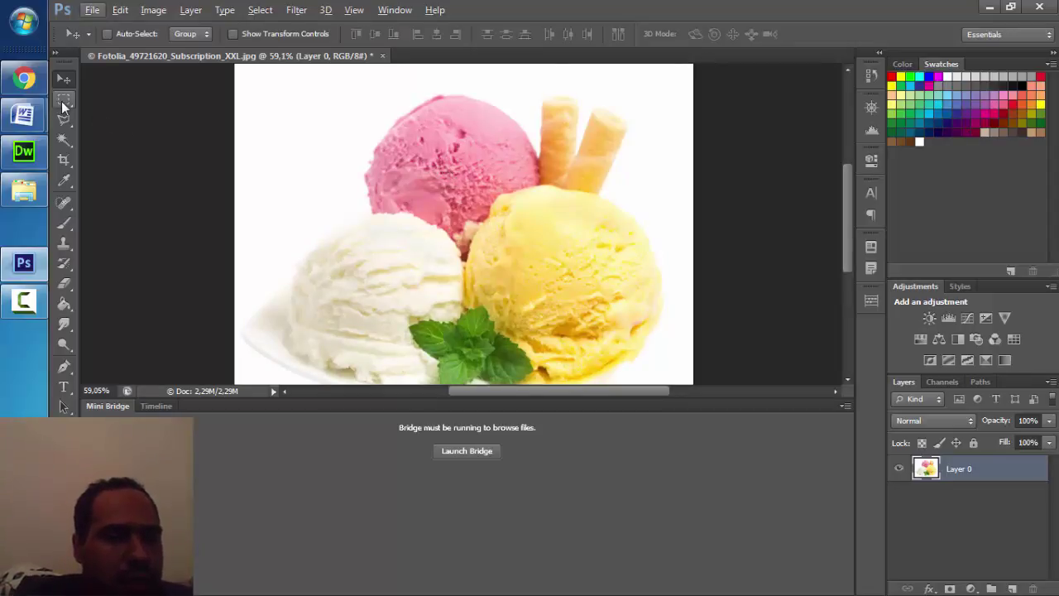
pyautogui.click(69, 140)
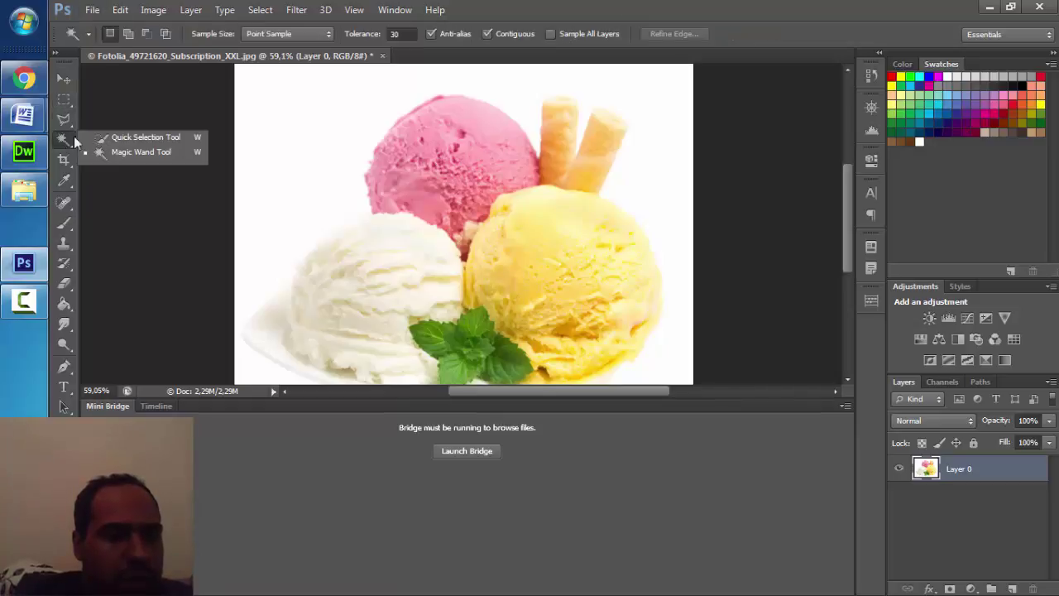
# Step: Zoom in and brush a Quick Selection over the whole pink scoop, then open the Image menu
pyautogui.click(133, 138)
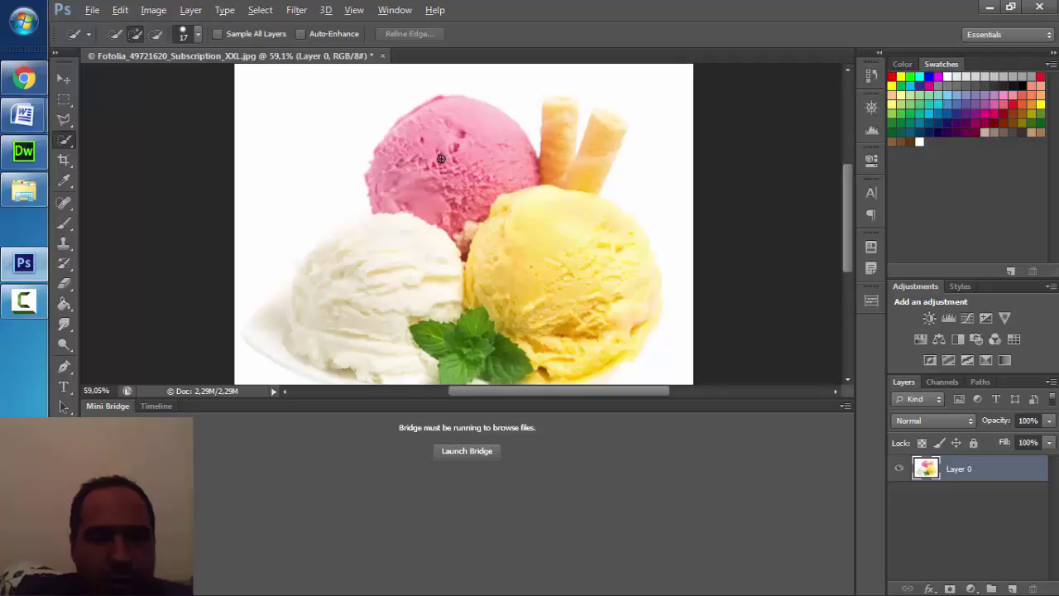
pyautogui.scroll(2, 441, 154)
pyautogui.press('alt')
pyautogui.press('alt')
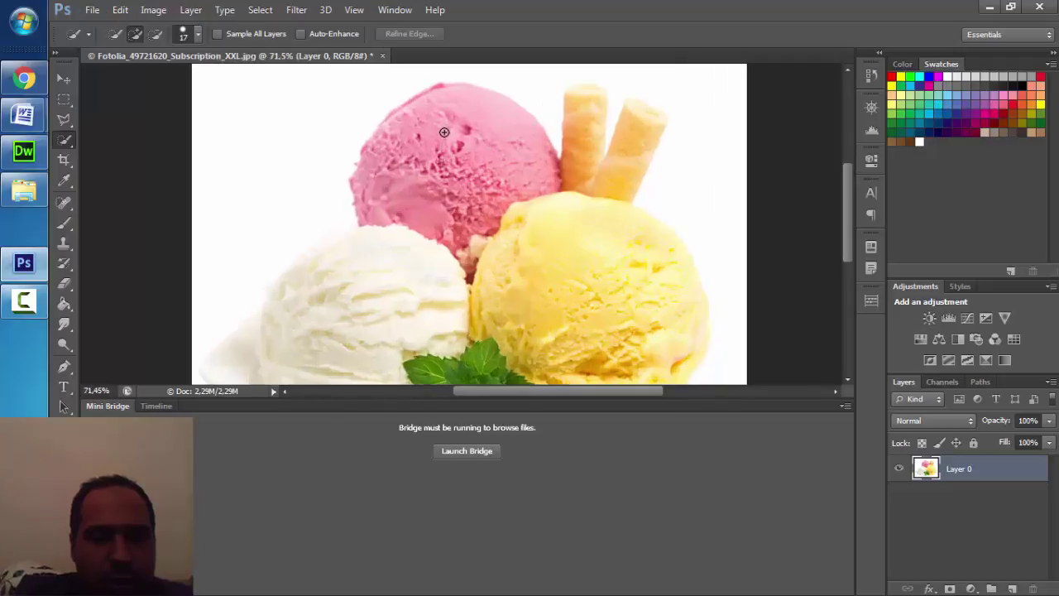
pyautogui.moveTo(424, 141)
pyautogui.mouseDown()
pyautogui.moveTo(402, 132)
pyautogui.moveTo(370, 156)
pyautogui.mouseUp()
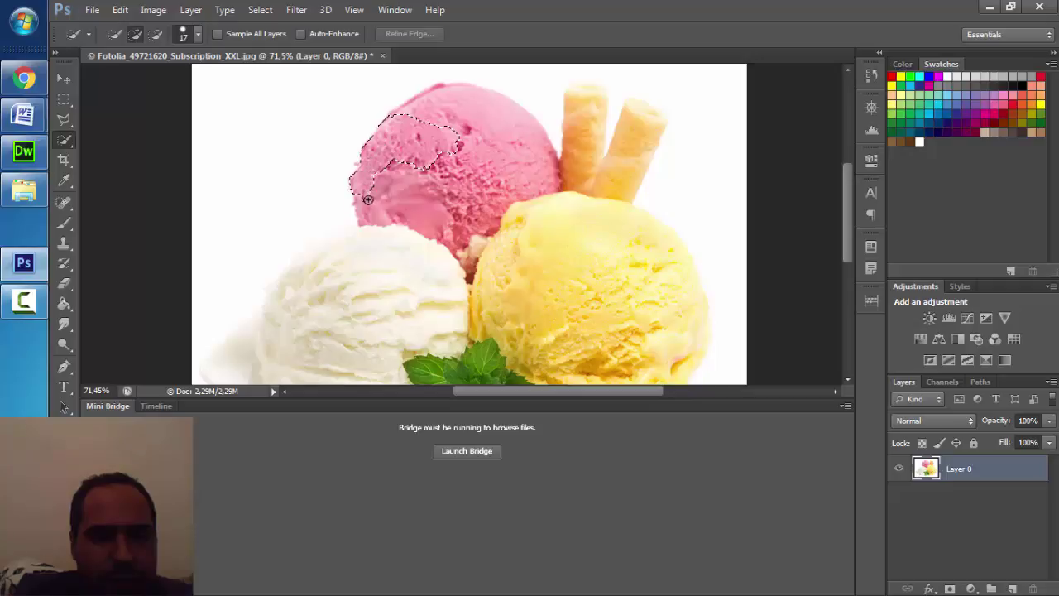
pyautogui.moveTo(367, 199)
pyautogui.mouseDown()
pyautogui.moveTo(444, 215)
pyautogui.moveTo(521, 173)
pyautogui.moveTo(413, 94)
pyautogui.mouseUp()
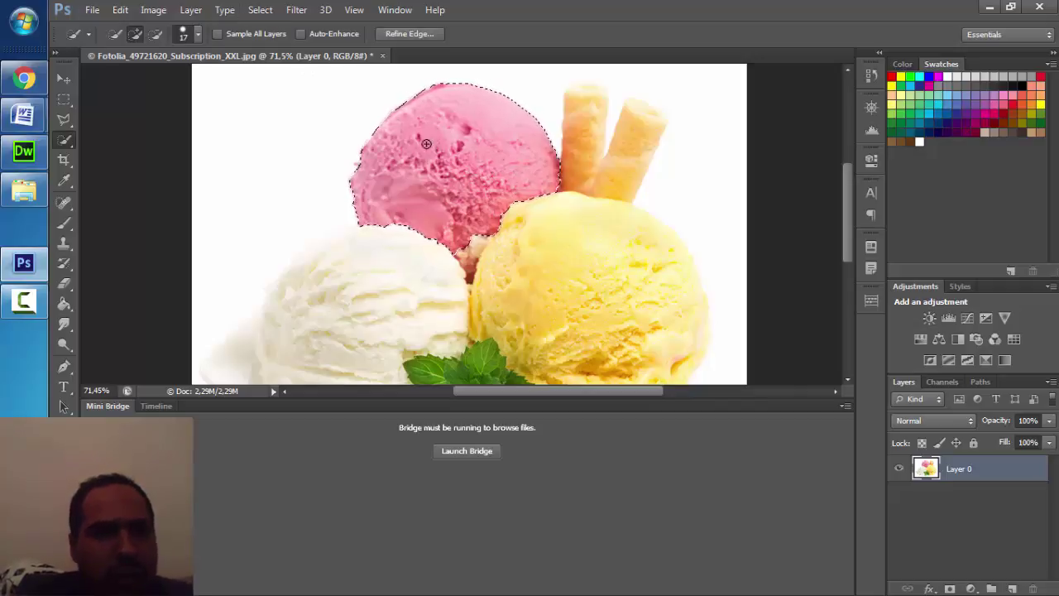
pyautogui.click(153, 10)
pyautogui.moveTo(176, 50)
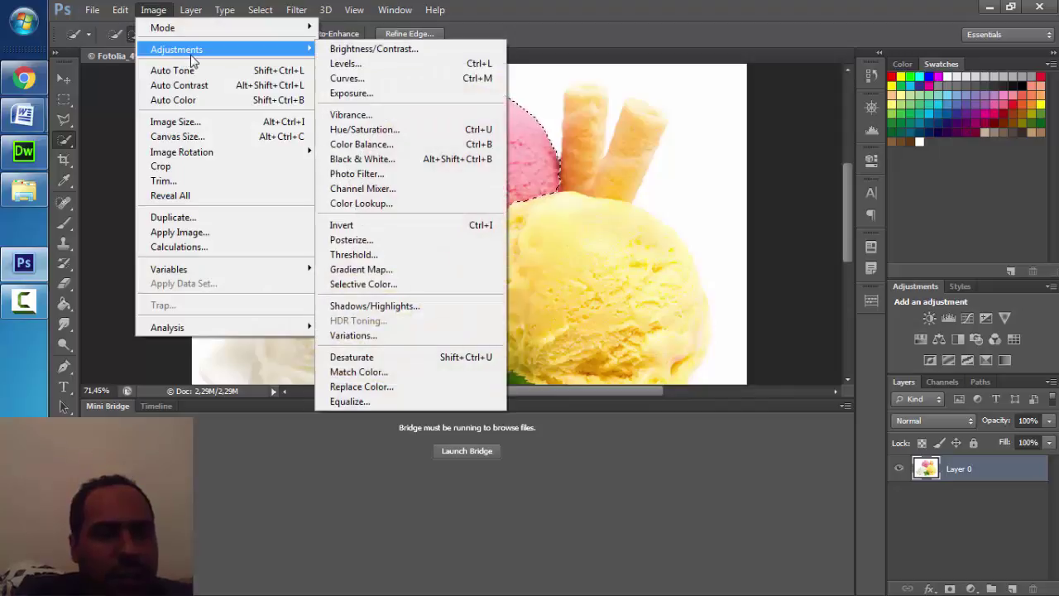
# Step: Sample the pink scoop in Replace Color and recolor it green (Hue +127, Saturation +6, Lightness -22)
pyautogui.click(378, 390)
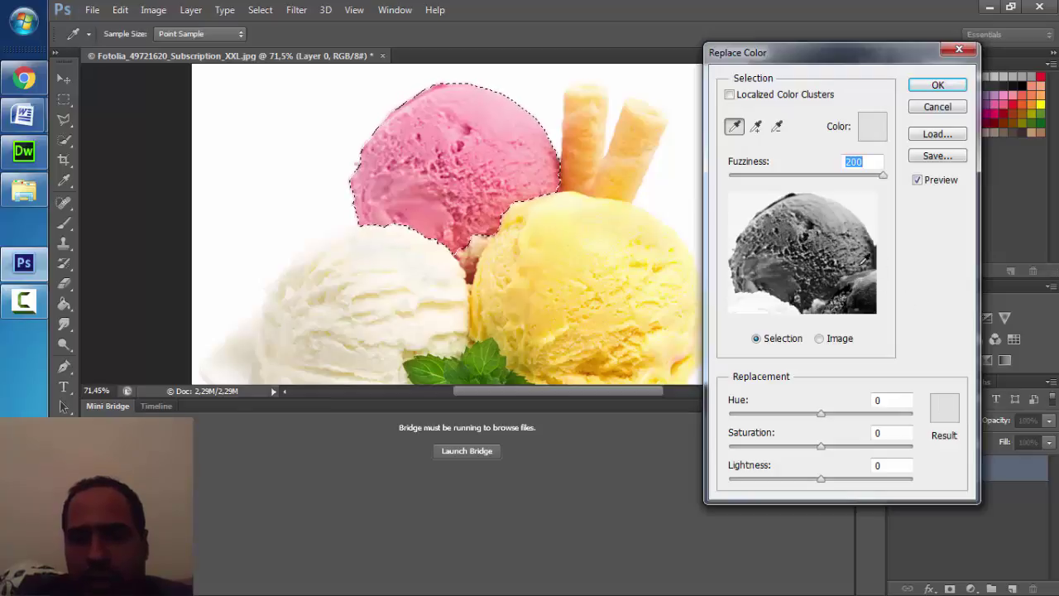
pyautogui.click(478, 156)
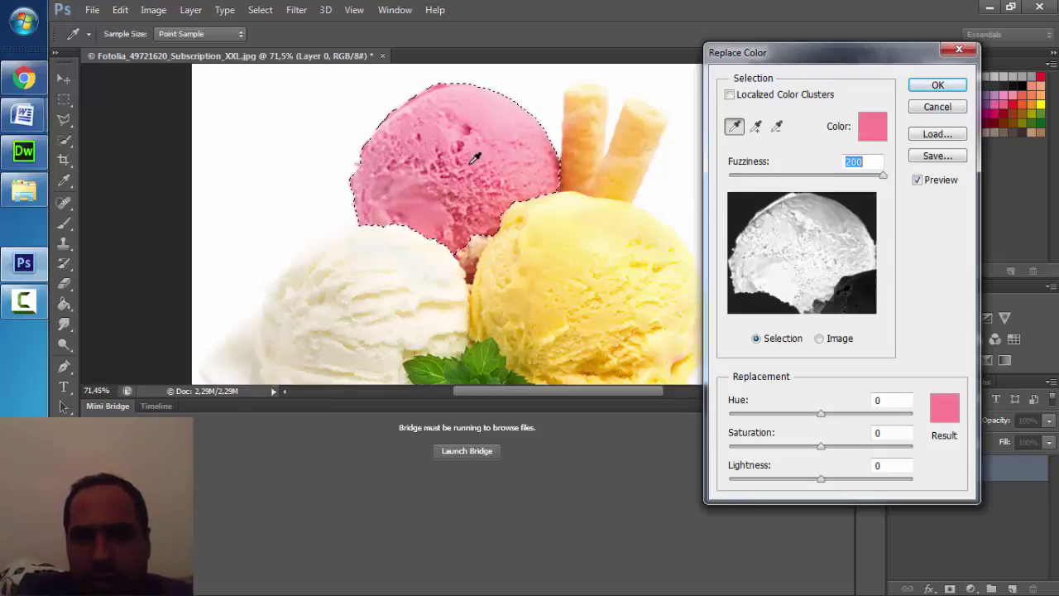
pyautogui.click(475, 157)
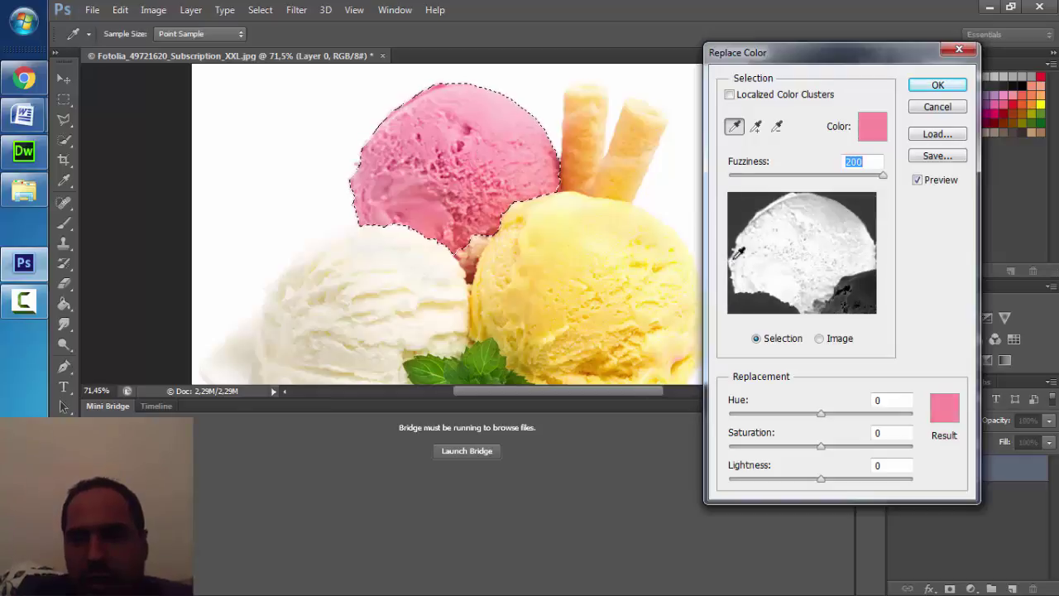
pyautogui.click(945, 407)
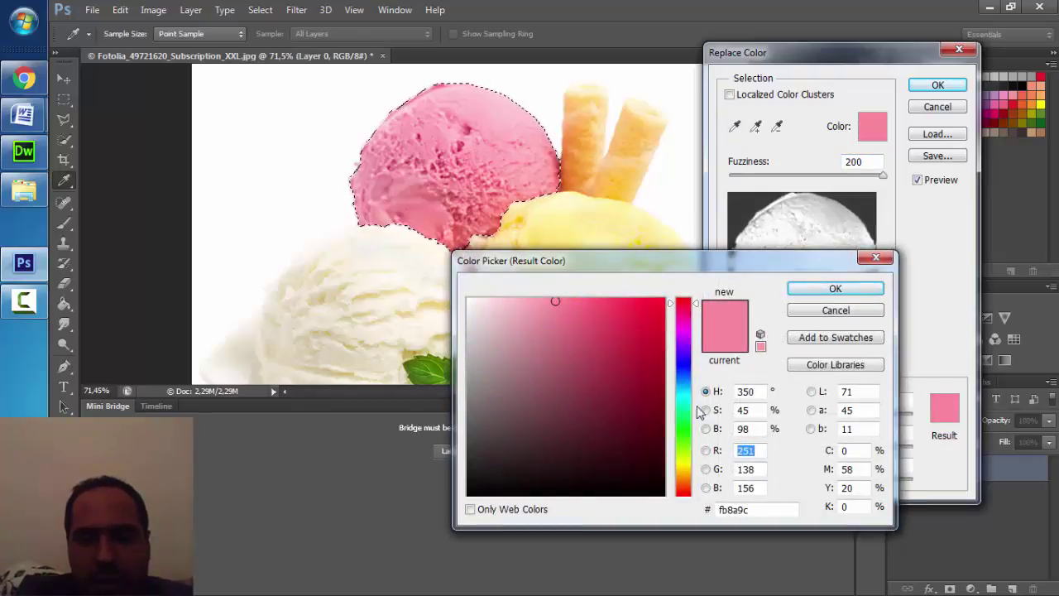
pyautogui.moveTo(695, 412); pyautogui.dragTo(689, 431)
pyautogui.moveTo(570, 313); pyautogui.dragTo(636, 357)
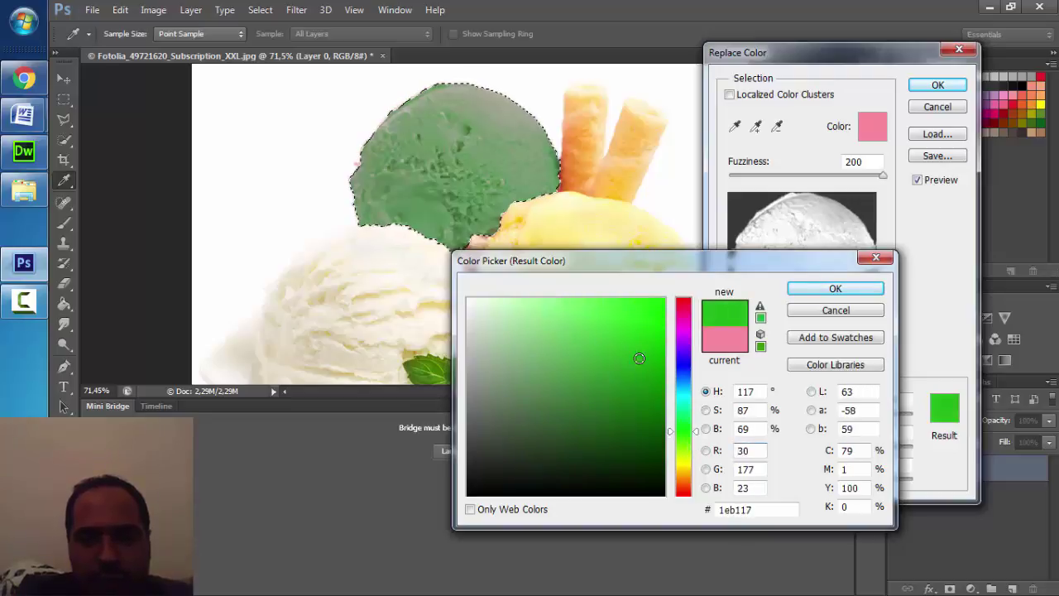
pyautogui.click(647, 308)
pyautogui.moveTo(647, 308)
pyautogui.mouseDown()
pyautogui.moveTo(598, 307)
pyautogui.moveTo(647, 298)
pyautogui.mouseUp()
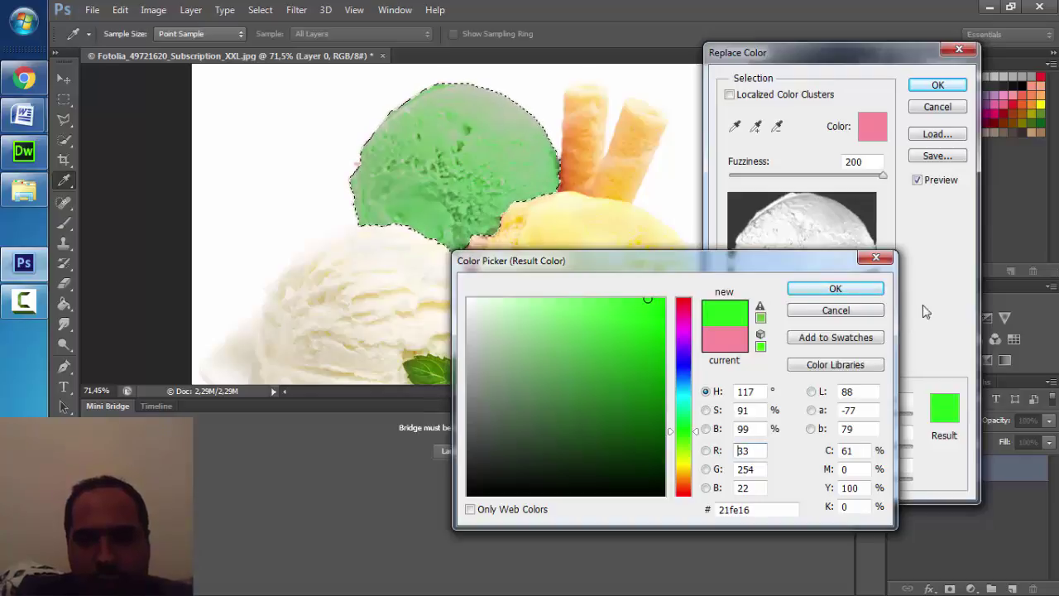
pyautogui.click(852, 291)
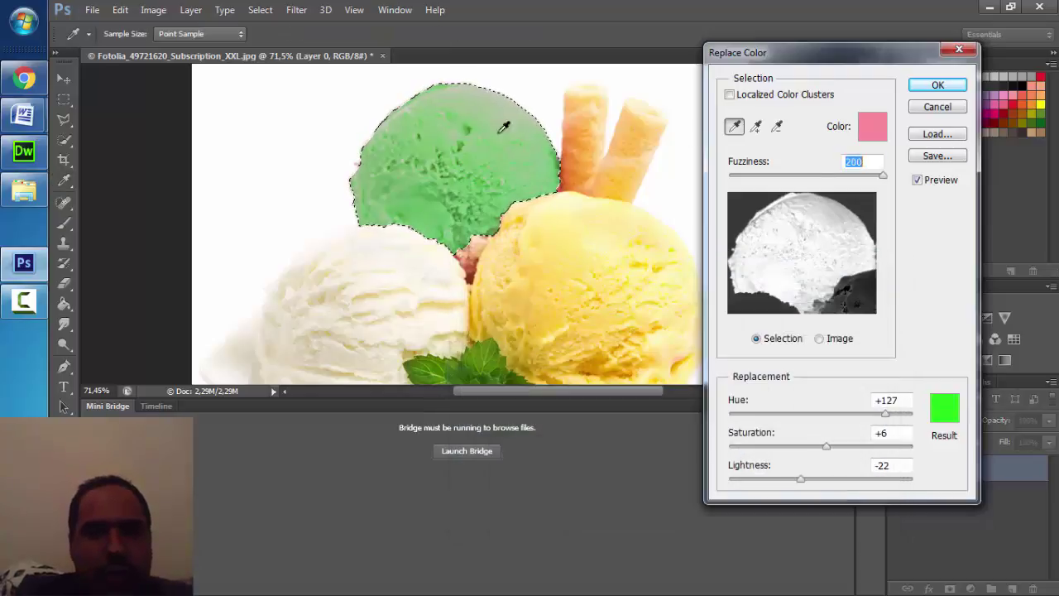
pyautogui.click(936, 86)
# Step: Deselect the green scoop and zoom in and out to inspect it across the photo
pyautogui.hotkey('ctrl', 'd')
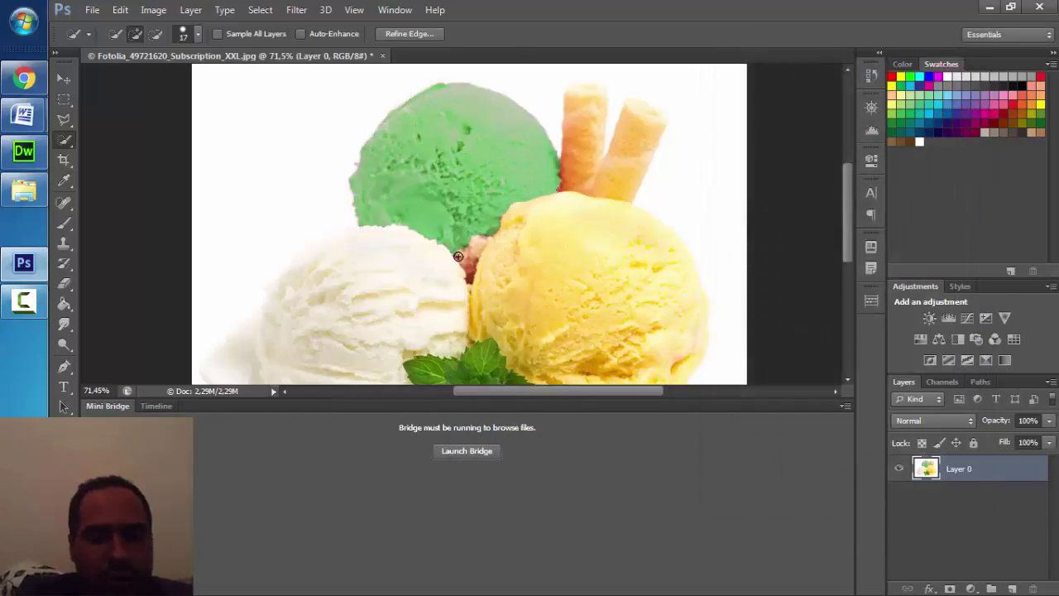
pyautogui.keyDown('alt'); pyautogui.scroll(-2, 410, 237); pyautogui.keyUp('alt')
pyautogui.keyDown('alt'); pyautogui.scroll(-2, 410, 238); pyautogui.keyUp('alt')
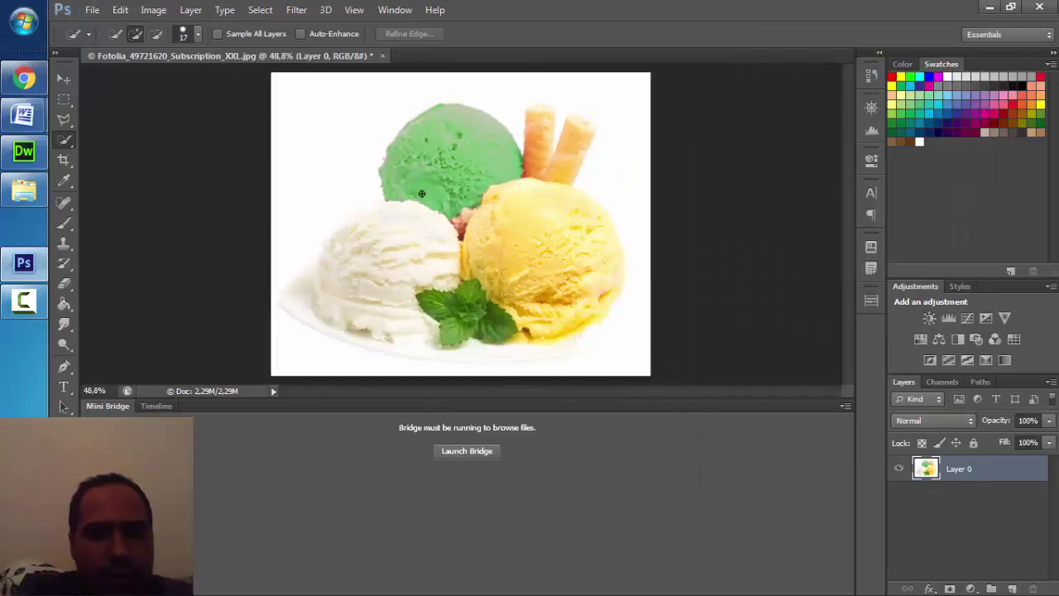
pyautogui.keyDown('alt'); pyautogui.scroll(5, 363, 168); pyautogui.keyUp('alt')
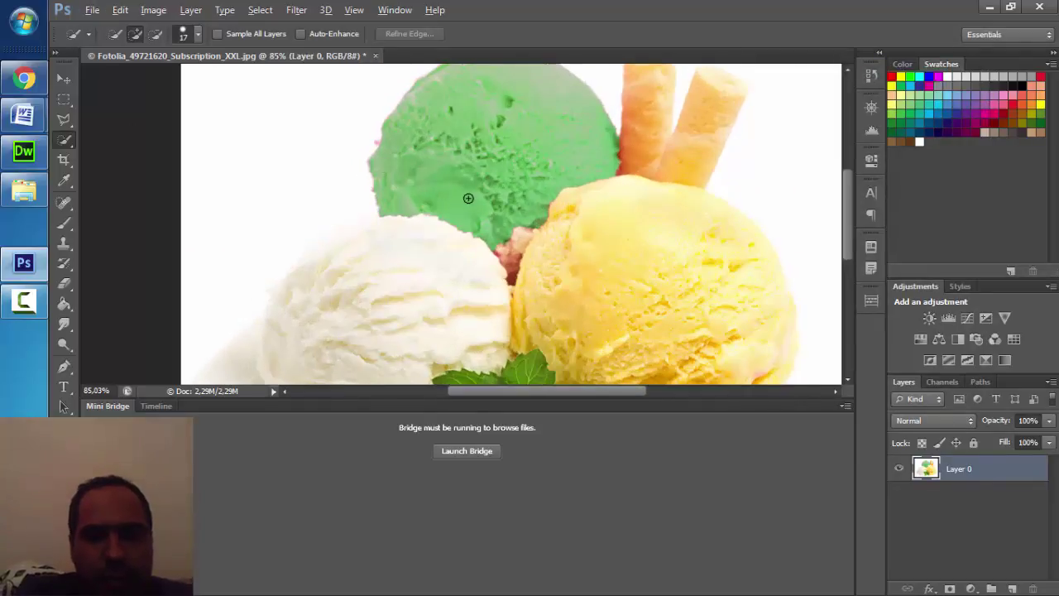
pyautogui.keyDown('alt'); pyautogui.scroll(-2, 468, 199); pyautogui.keyUp('alt')
pyautogui.keyDown('alt'); pyautogui.scroll(-1, 532, 231); pyautogui.keyUp('alt')
pyautogui.keyDown('alt'); pyautogui.scroll(1, 526, 231); pyautogui.keyUp('alt')
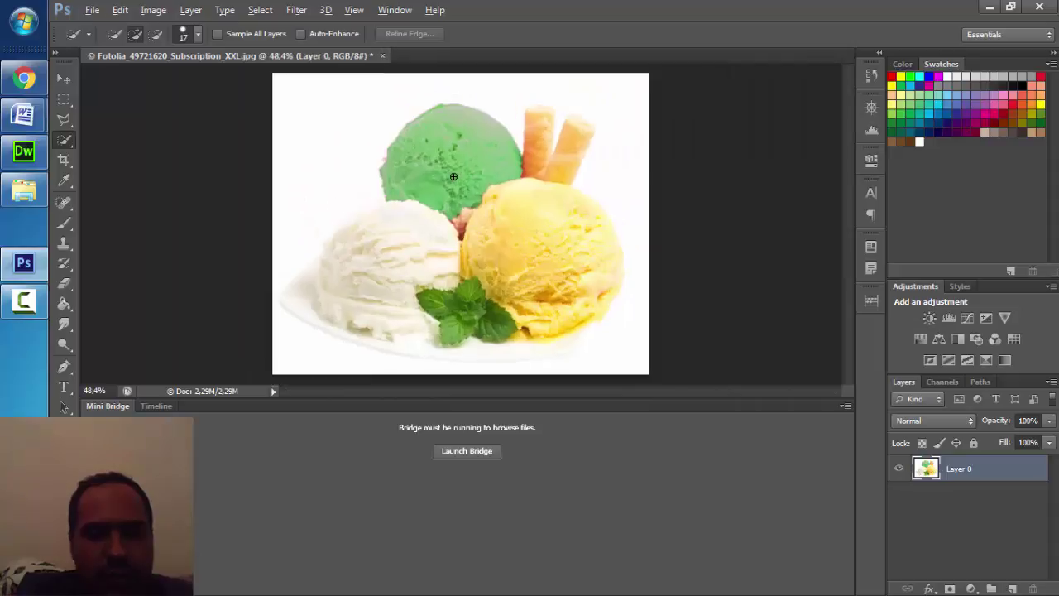
pyautogui.keyDown('alt'); pyautogui.scroll(2, 527, 230); pyautogui.keyUp('alt')
pyautogui.scroll(-1, 494, 202)
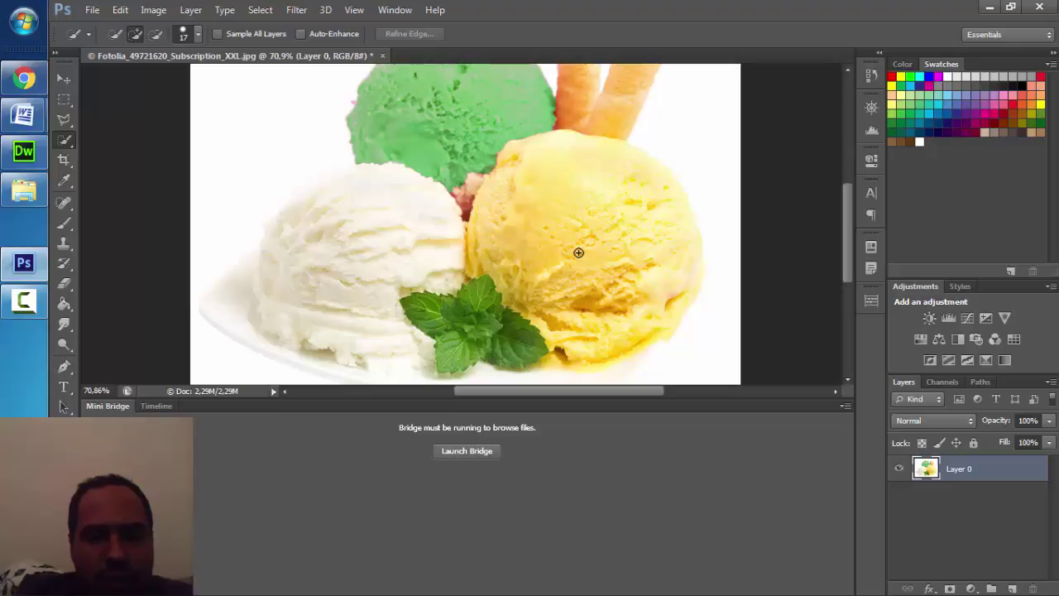
pyautogui.scroll(1, 578, 252)
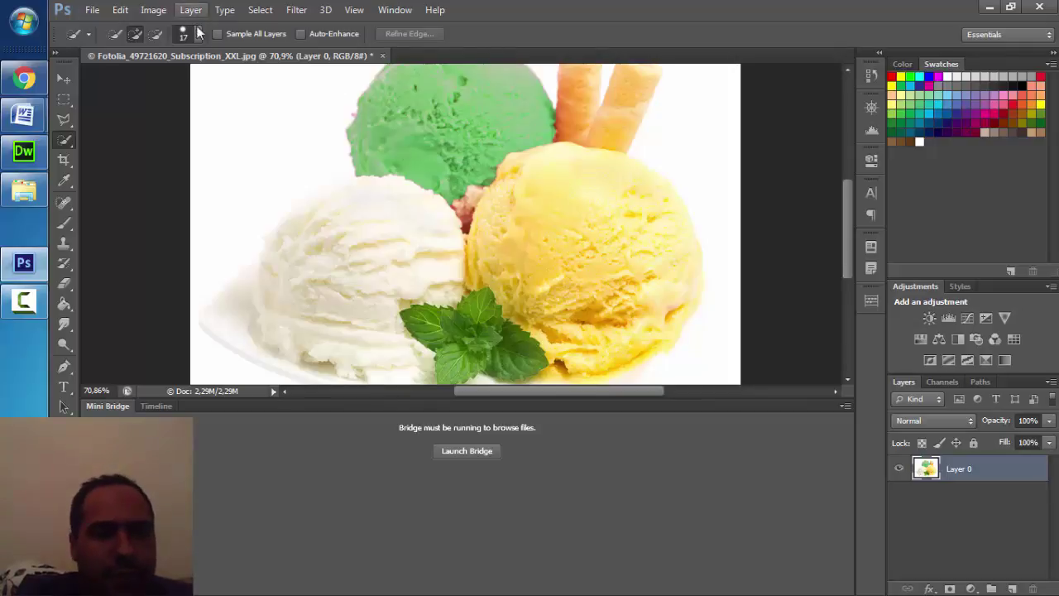
pyautogui.click(153, 9)
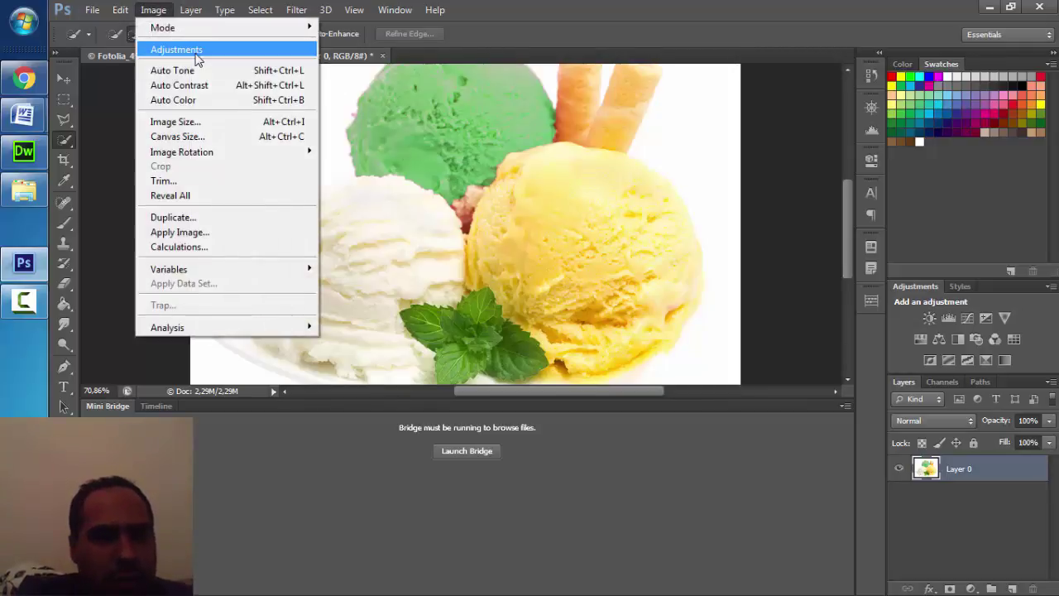
pyautogui.moveTo(176, 49)
pyautogui.click(371, 386)
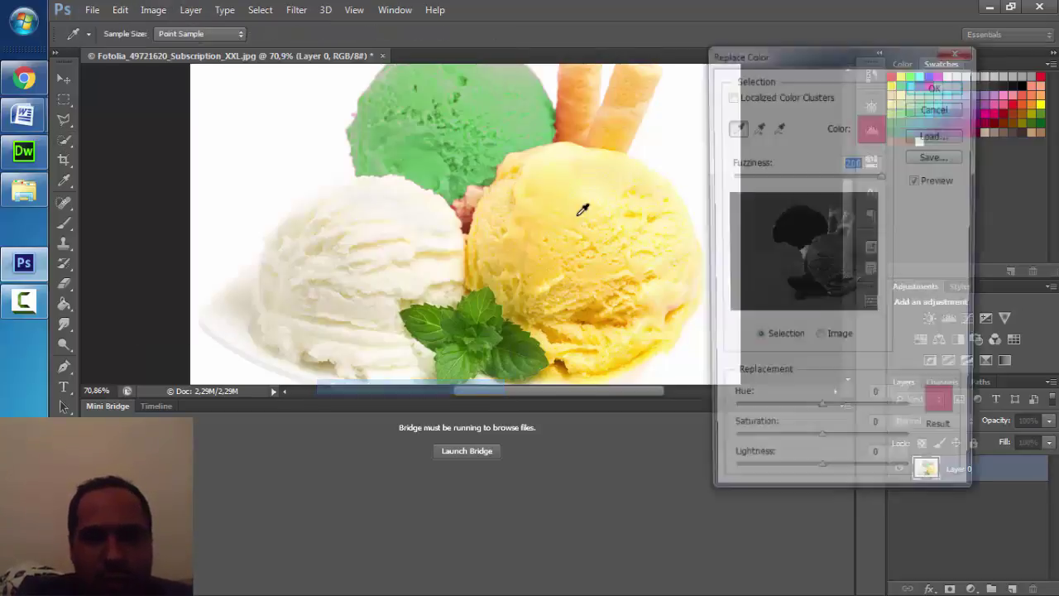
pyautogui.click(586, 194)
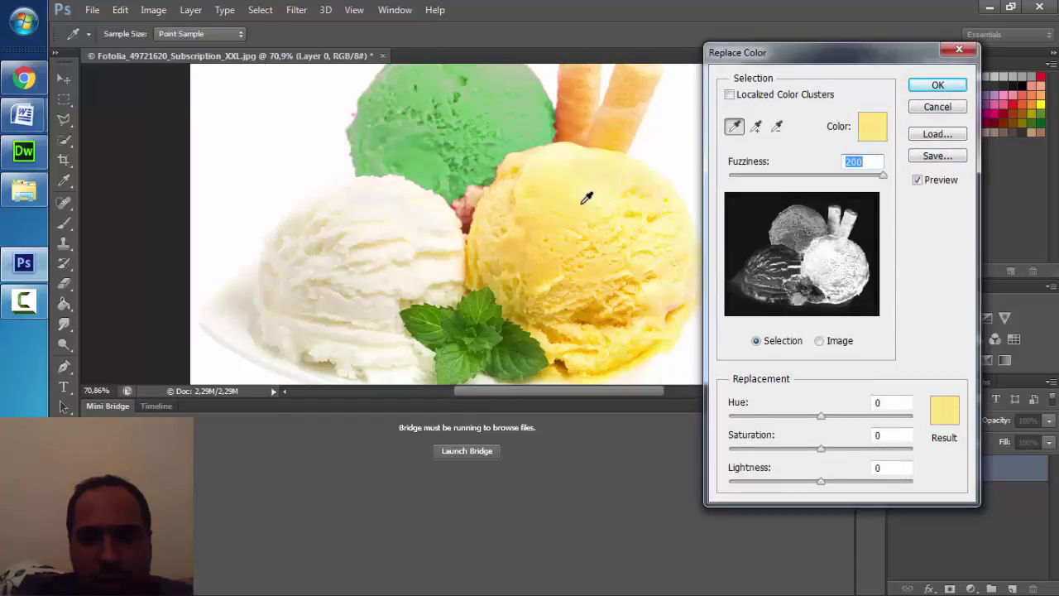
pyautogui.click(582, 195)
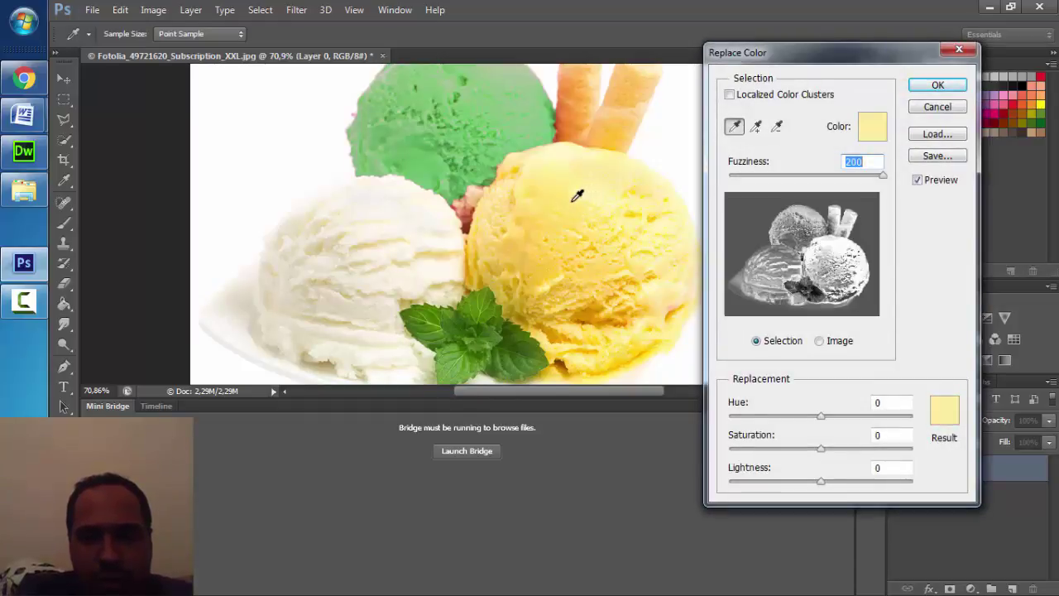
pyautogui.click(942, 414)
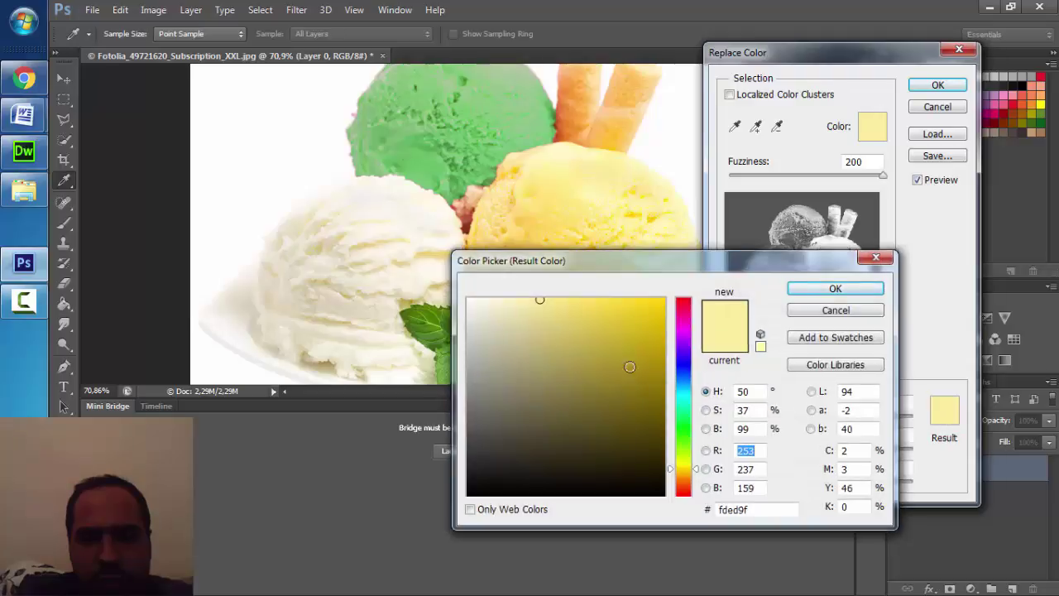
pyautogui.moveTo(681, 407); pyautogui.dragTo(681, 357)
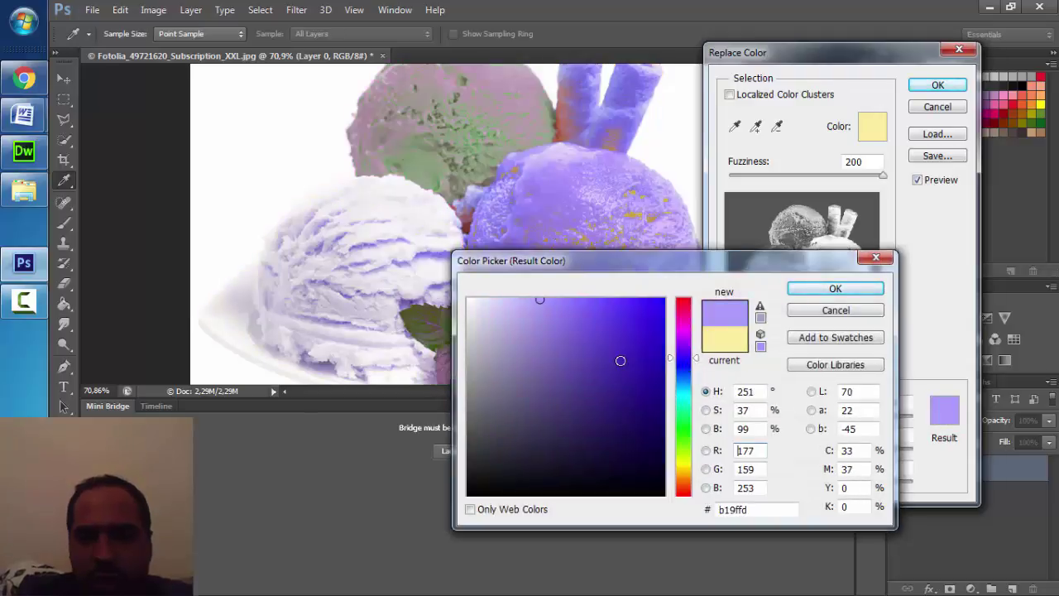
pyautogui.click(860, 311)
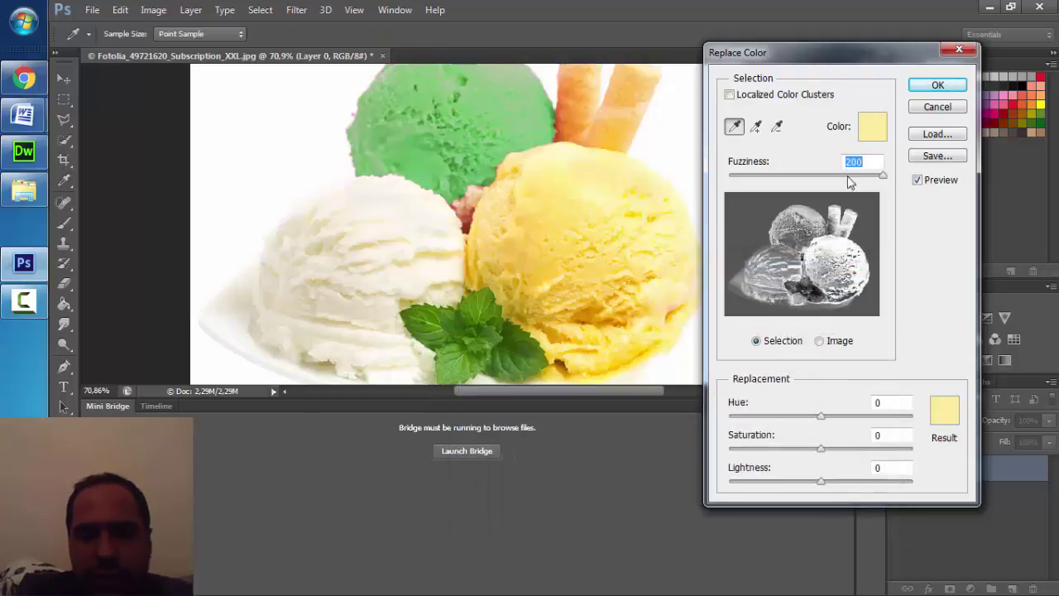
pyautogui.click(934, 108)
# Step: Paint over the yellow scoop with a 42 px Quick Selection brush
pyautogui.rightClick(68, 141)
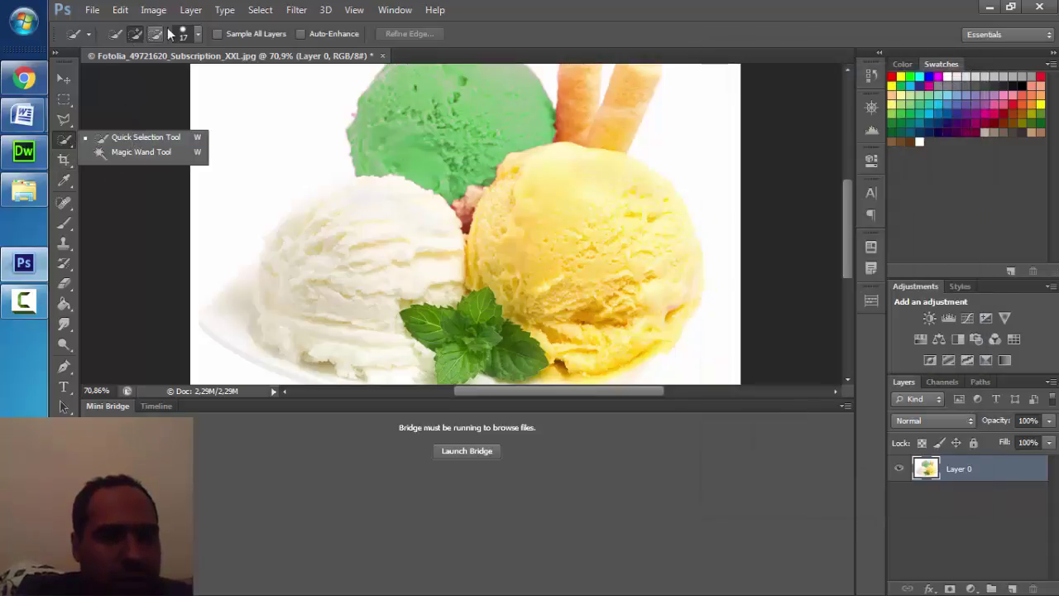
pyautogui.click(198, 36)
pyautogui.moveTo(142, 78); pyautogui.dragTo(162, 79)
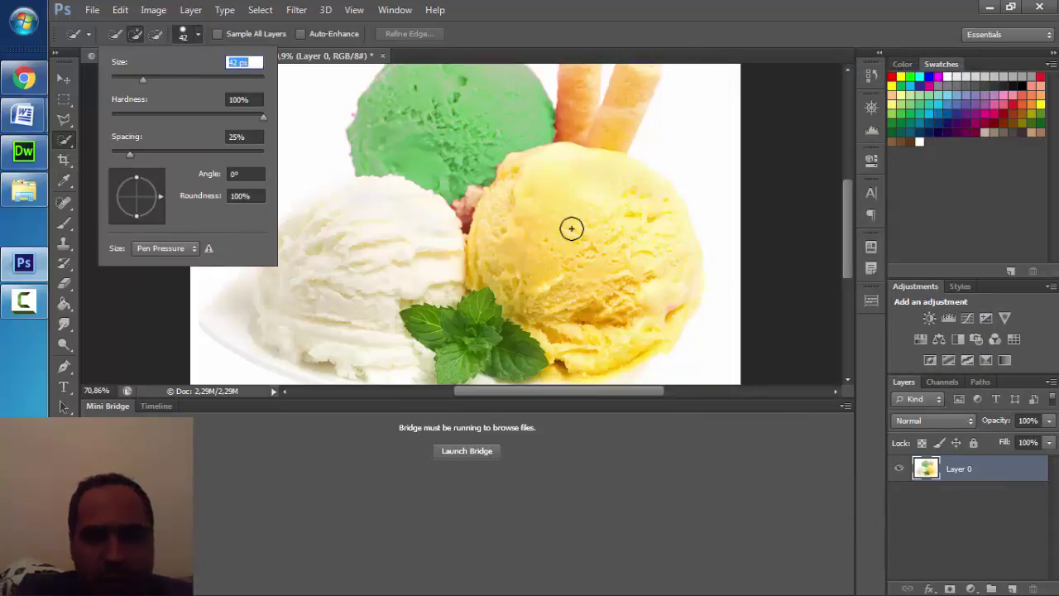
pyautogui.click(559, 225)
pyautogui.moveTo(559, 225); pyautogui.dragTo(652, 221)
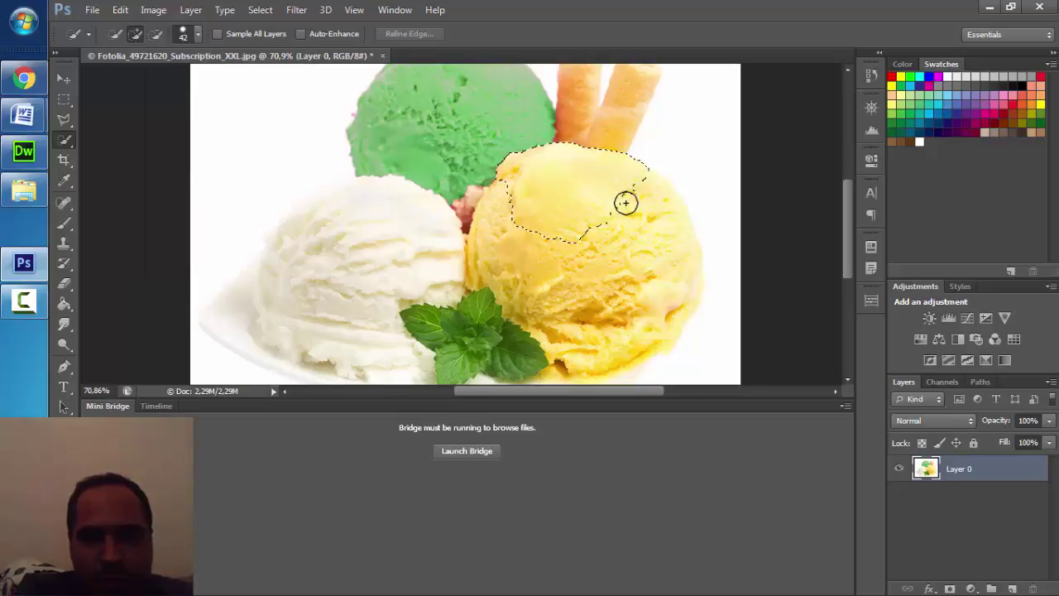
pyautogui.moveTo(654, 265)
pyautogui.mouseDown()
pyautogui.moveTo(652, 319)
pyautogui.moveTo(636, 338)
pyautogui.moveTo(667, 305)
pyautogui.moveTo(570, 363)
pyautogui.moveTo(570, 333)
pyautogui.mouseUp()
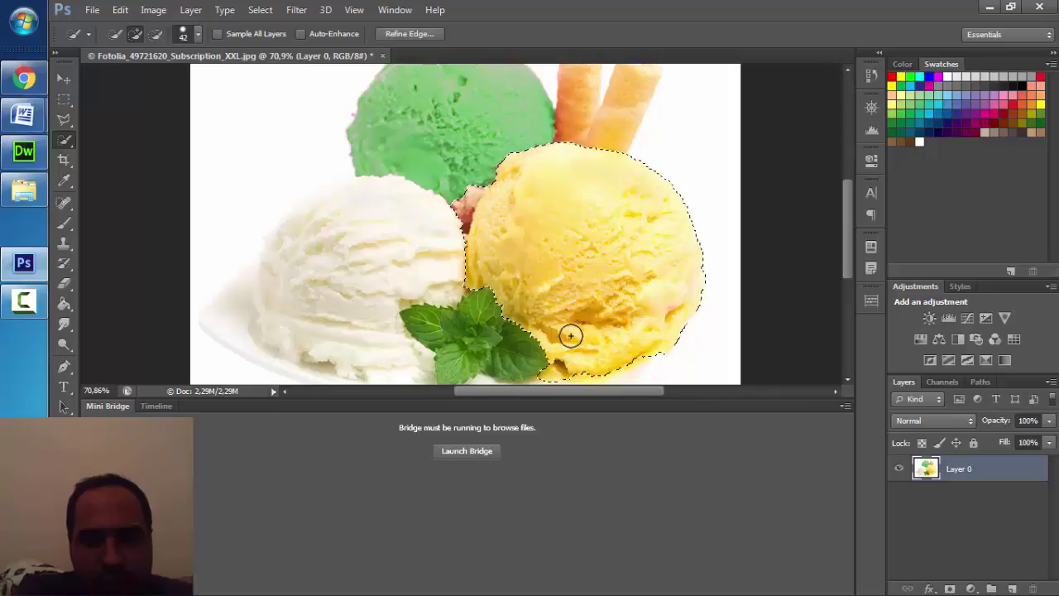
pyautogui.scroll(1, 567, 328)
pyautogui.scroll(2, 558, 326)
pyautogui.scroll(1, 550, 323)
pyautogui.scroll(1, 550, 323)
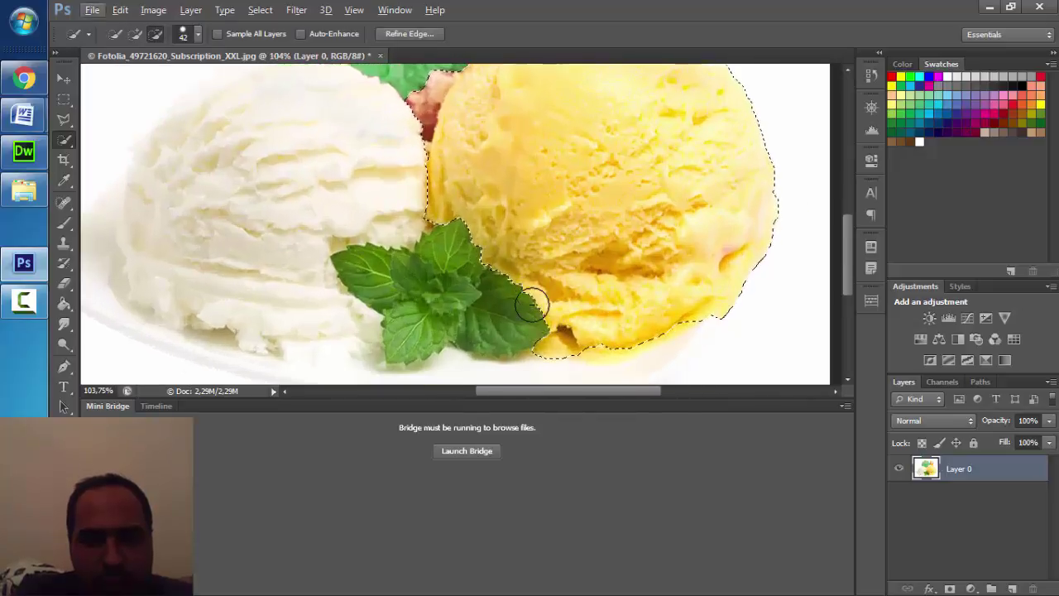
pyautogui.scroll(1, 550, 324)
pyautogui.scroll(1, 549, 348)
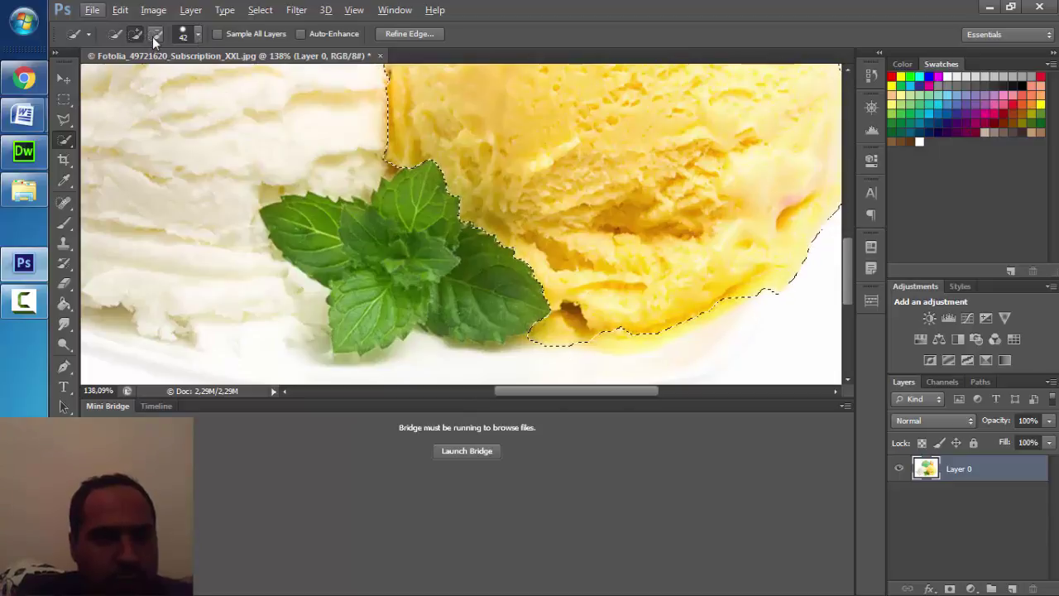
# Step: Refine the scoop's edge beside the mint leaves with a 22 px brush
pyautogui.click(198, 34)
pyautogui.moveTo(127, 77); pyautogui.dragTo(128, 79)
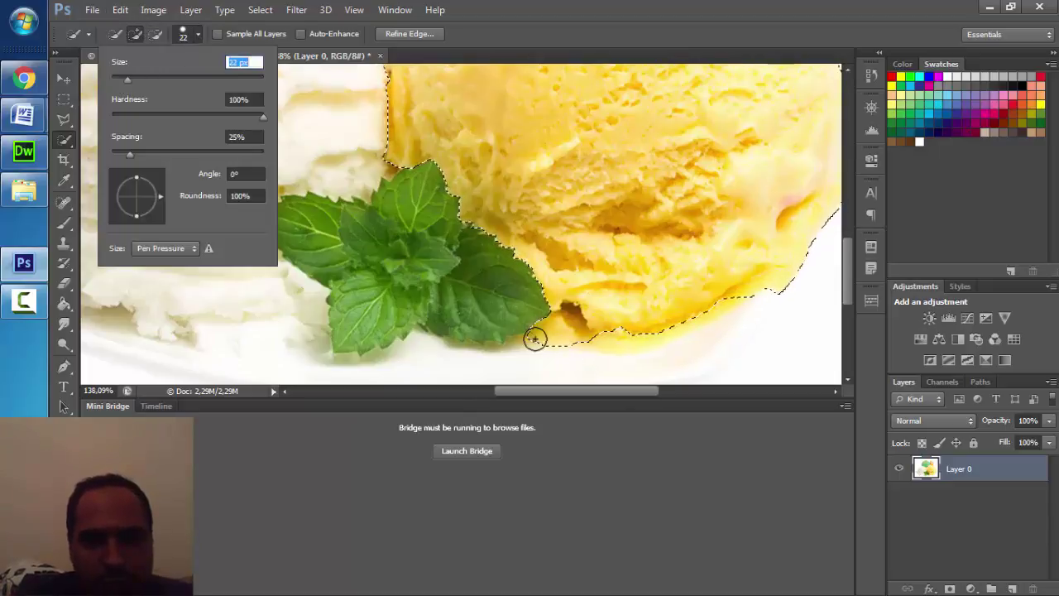
pyautogui.moveTo(529, 341); pyautogui.dragTo(579, 340)
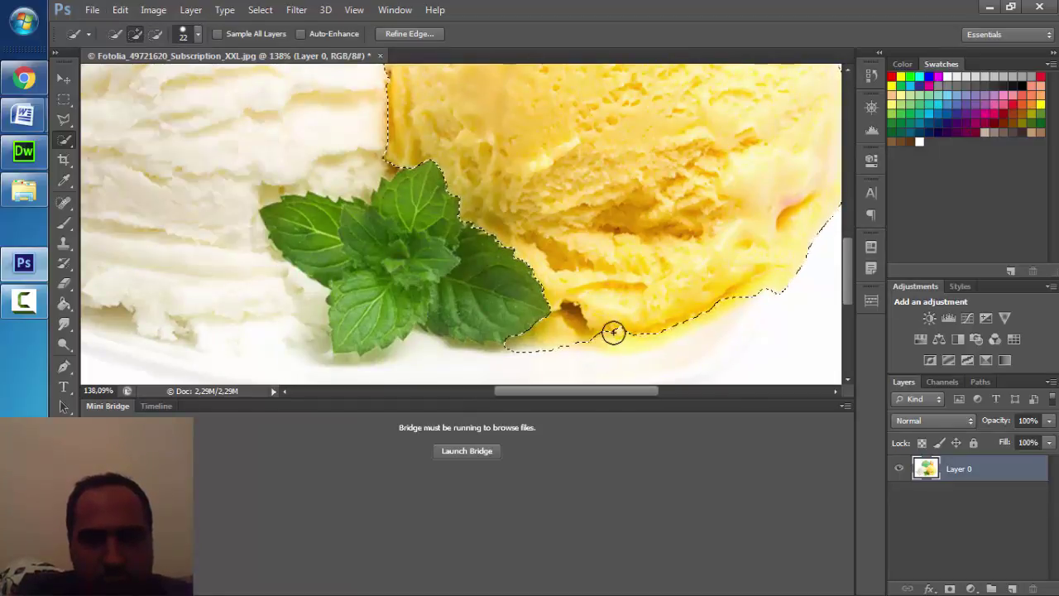
pyautogui.moveTo(646, 328); pyautogui.dragTo(737, 293)
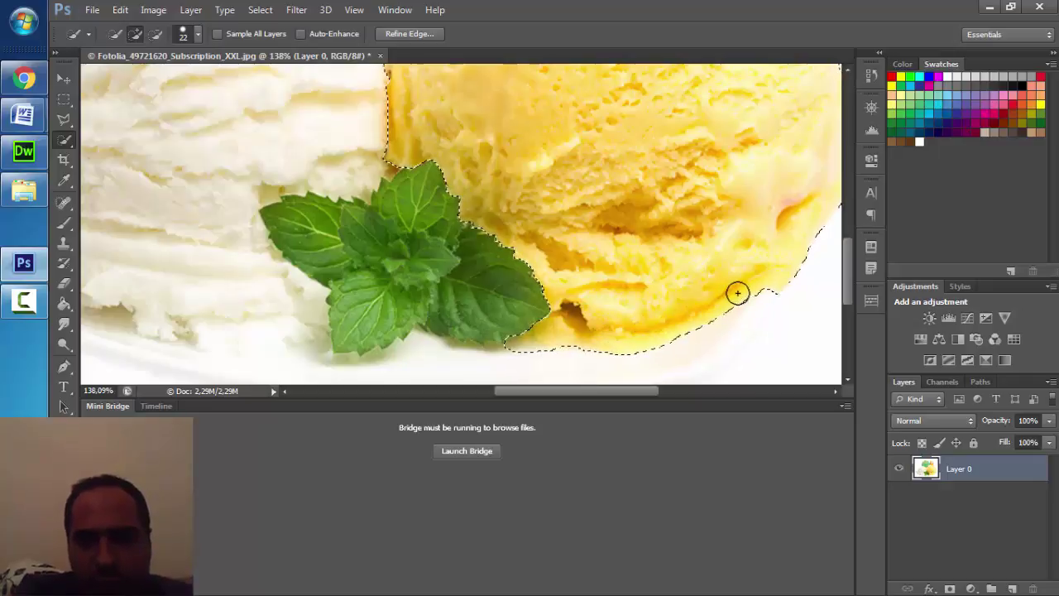
pyautogui.scroll(-1, 635, 290)
pyautogui.scroll(2, 635, 290)
pyautogui.scroll(2, 636, 285)
pyautogui.scroll(2, 579, 269)
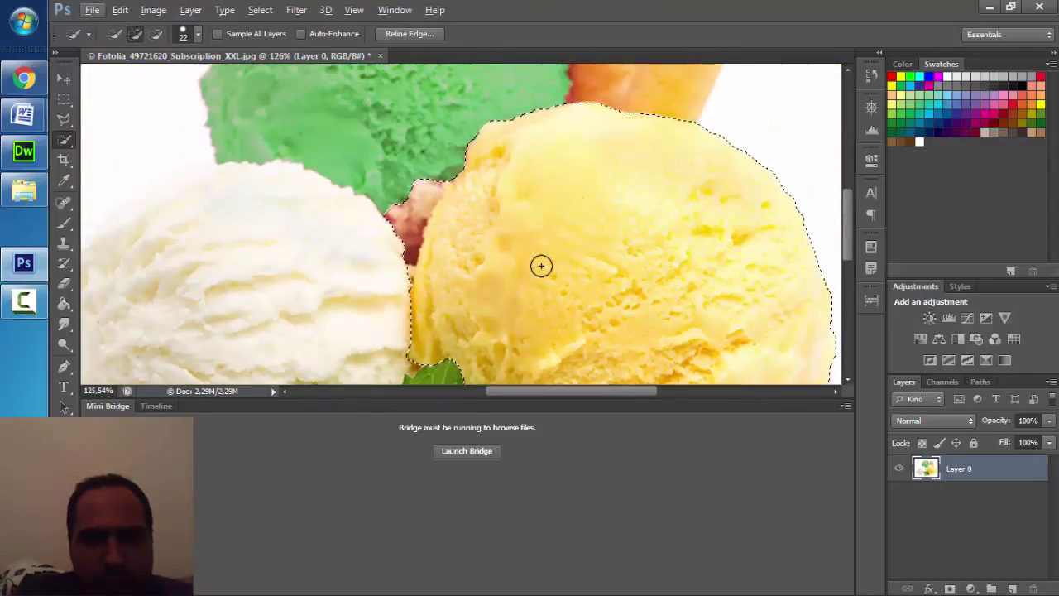
pyautogui.scroll(1, 579, 279)
pyautogui.scroll(-2, 579, 279)
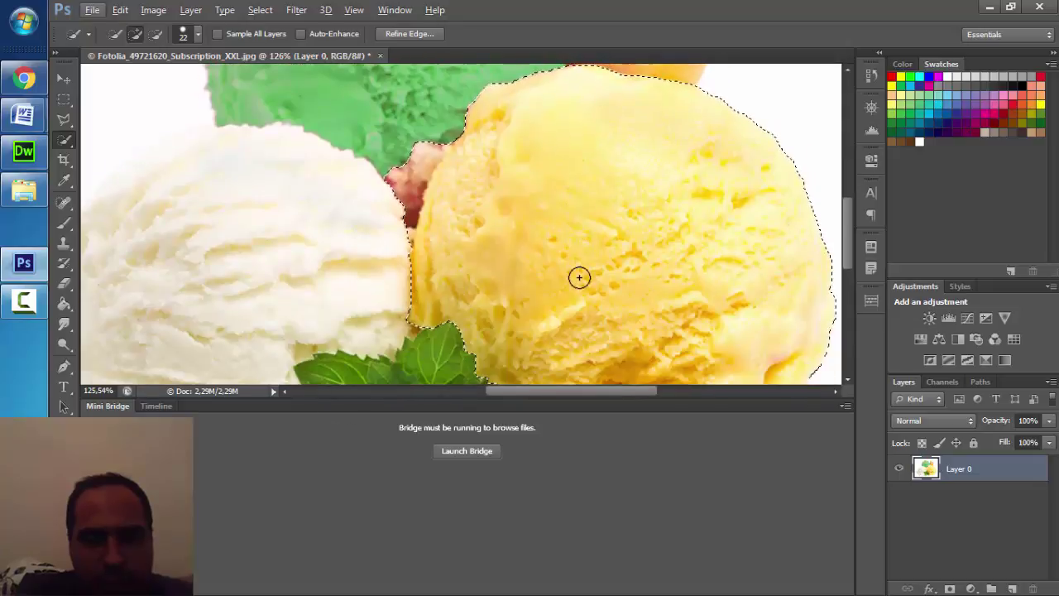
pyautogui.scroll(-1, 459, 248)
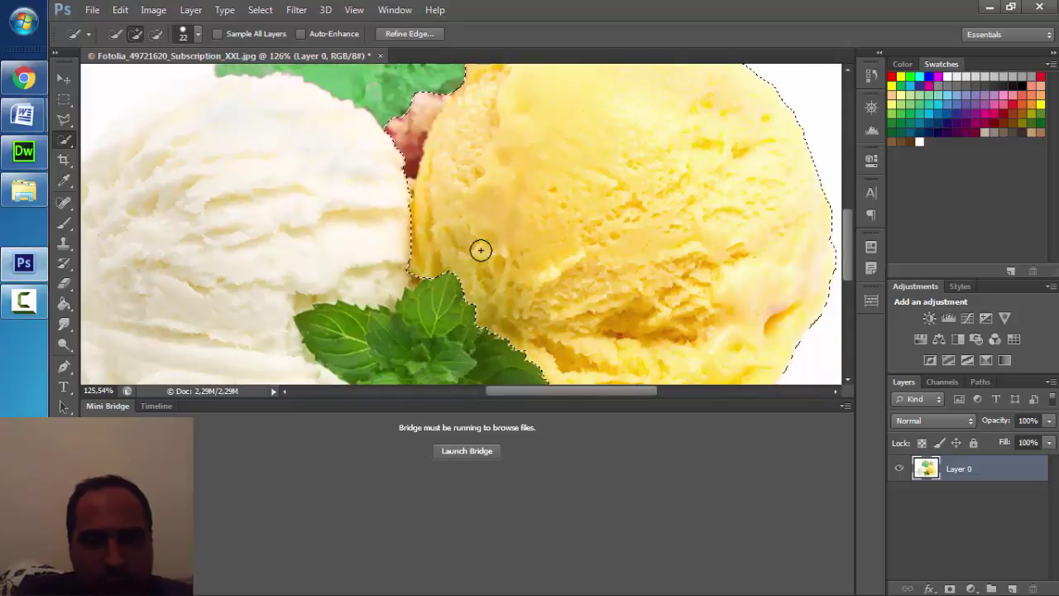
pyautogui.scroll(-2, 481, 249)
pyautogui.scroll(-1, 482, 248)
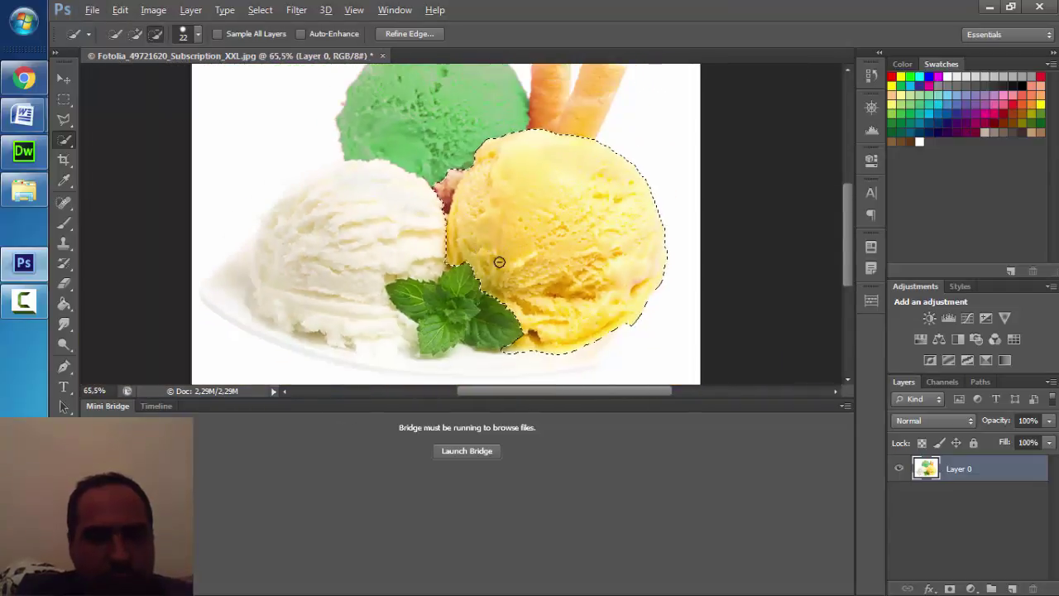
# Step: Open Replace Color and set a purple result colour with Hue -149
pyautogui.click(153, 10)
pyautogui.moveTo(176, 49)
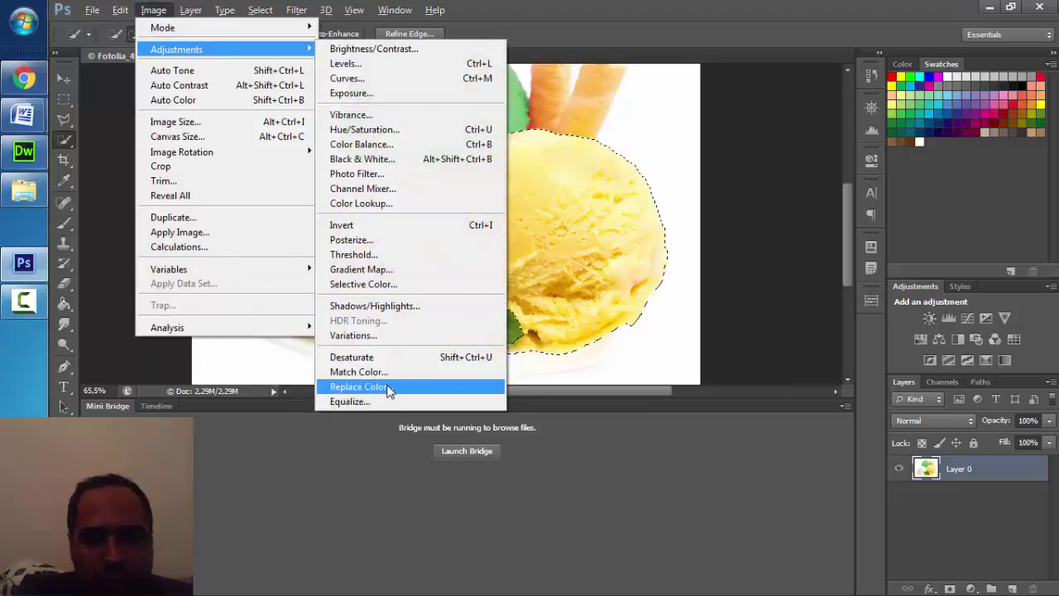
pyautogui.click(387, 386)
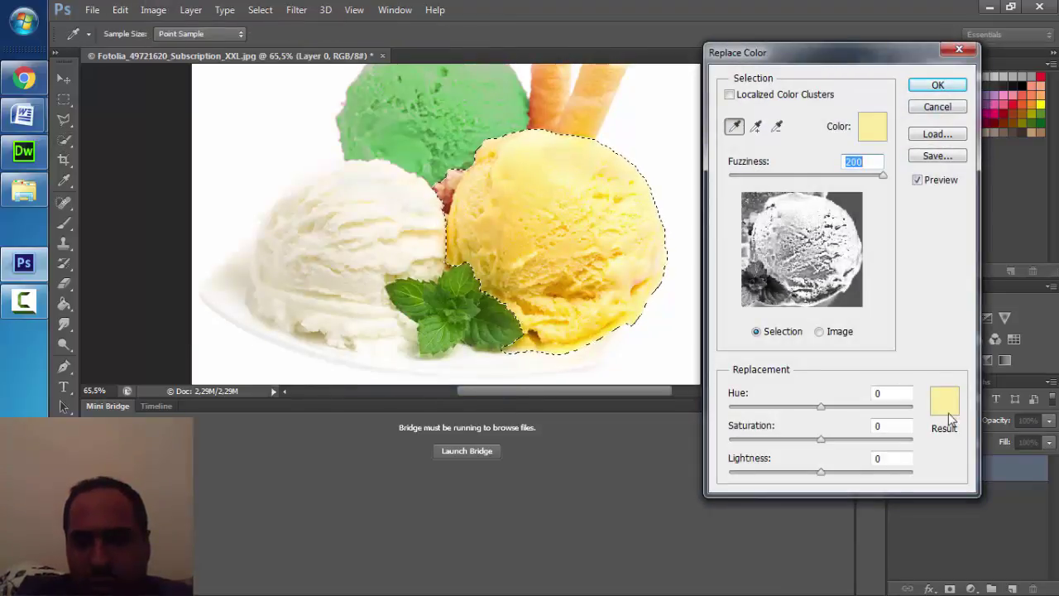
pyautogui.click(944, 405)
pyautogui.click(684, 397)
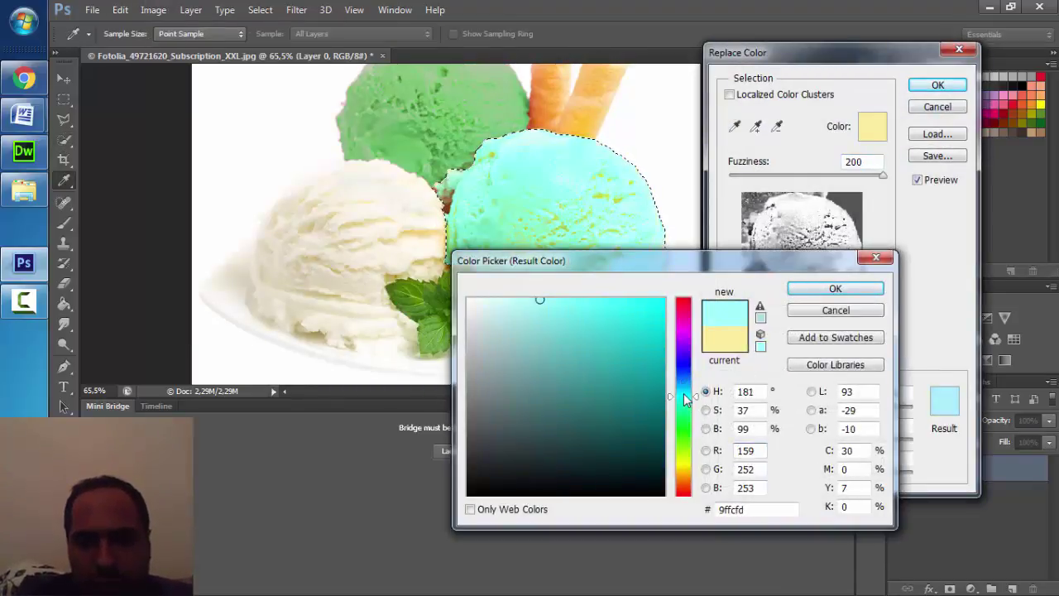
pyautogui.moveTo(685, 387); pyautogui.dragTo(693, 357)
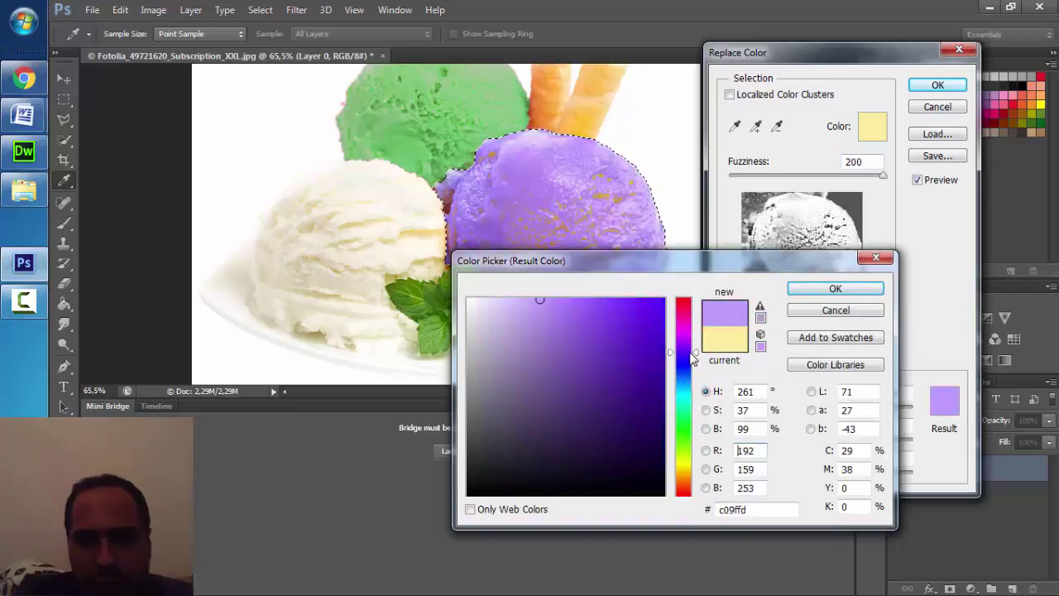
pyautogui.click(831, 288)
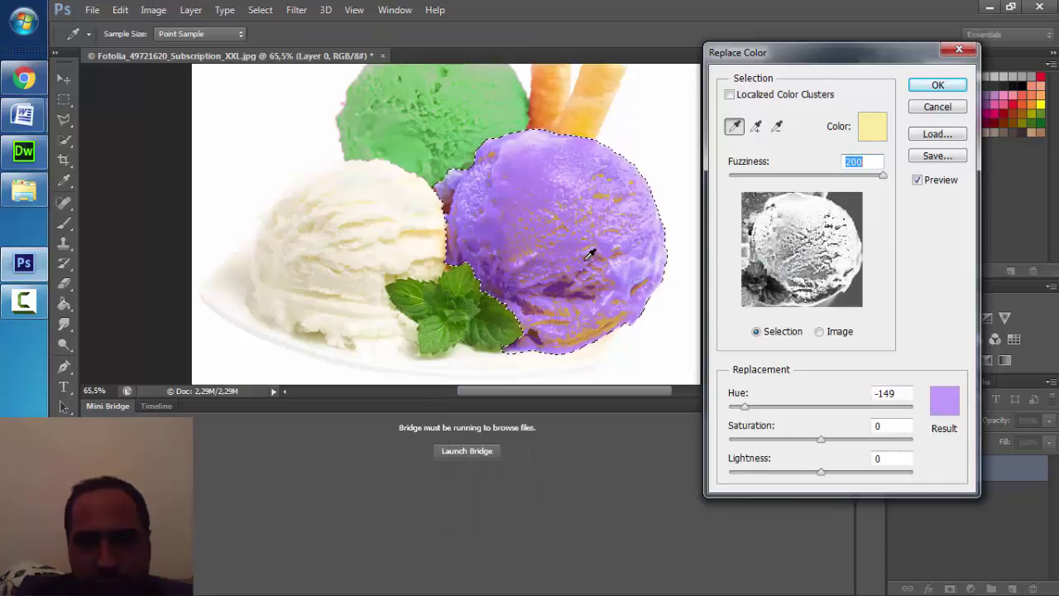
# Step: Add the scoop's orange and brown tones to the sample, then cancel without applying
pyautogui.click(755, 127)
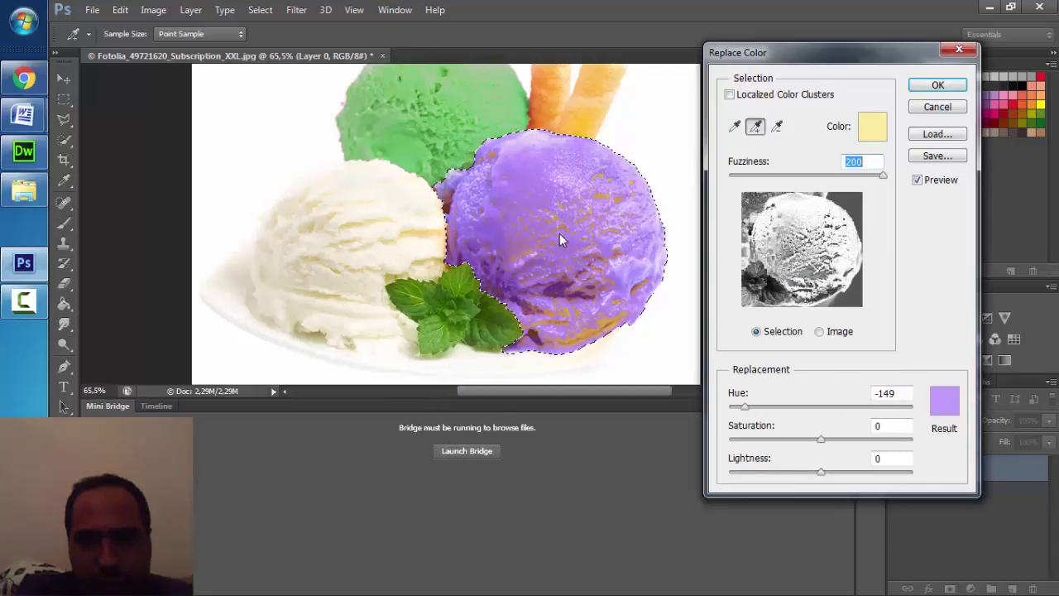
pyautogui.click(550, 244)
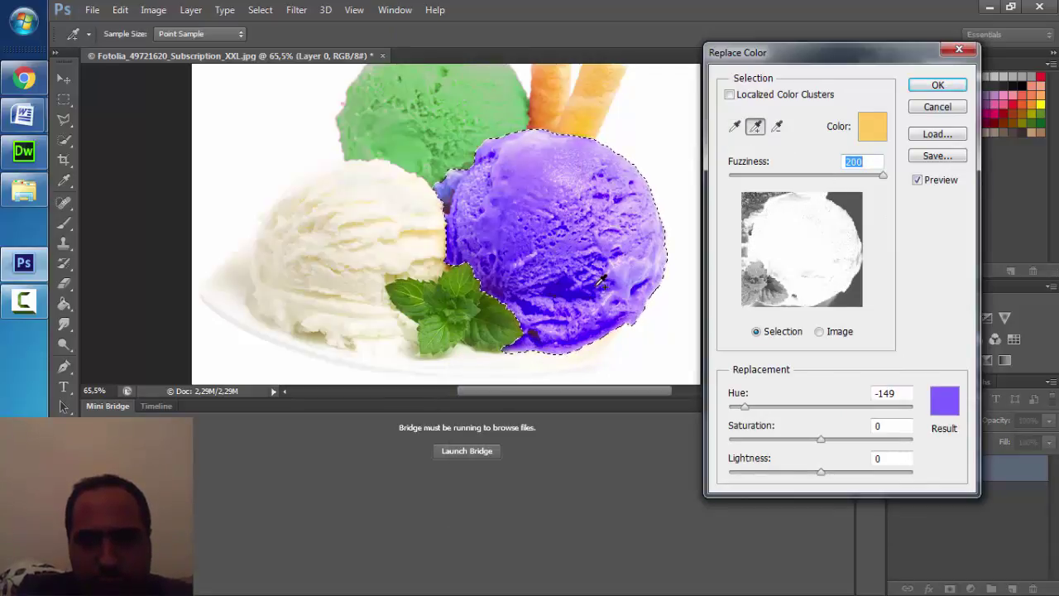
pyautogui.click(454, 215)
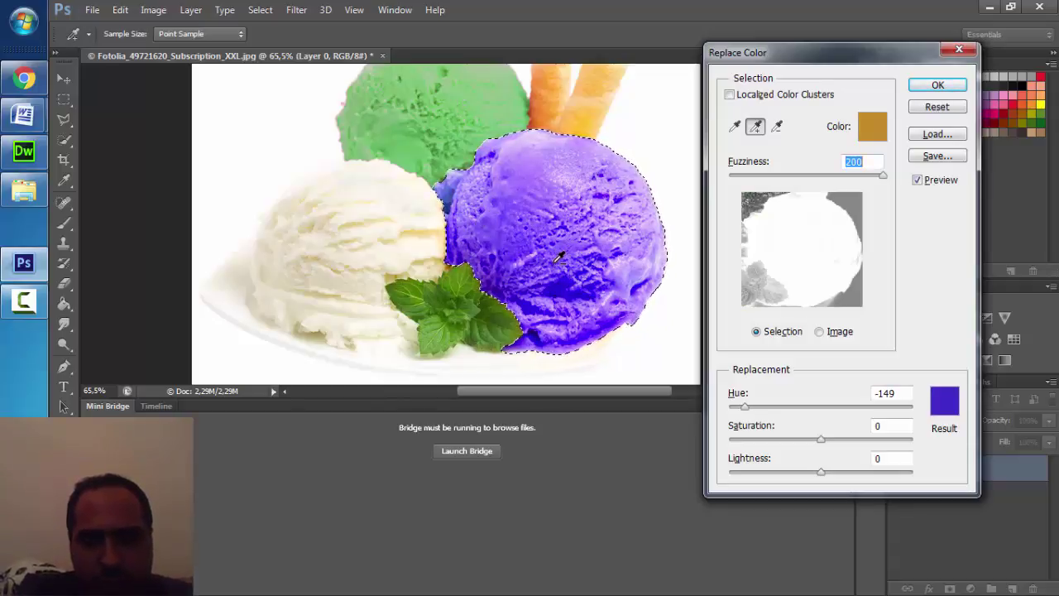
pyautogui.click(938, 112)
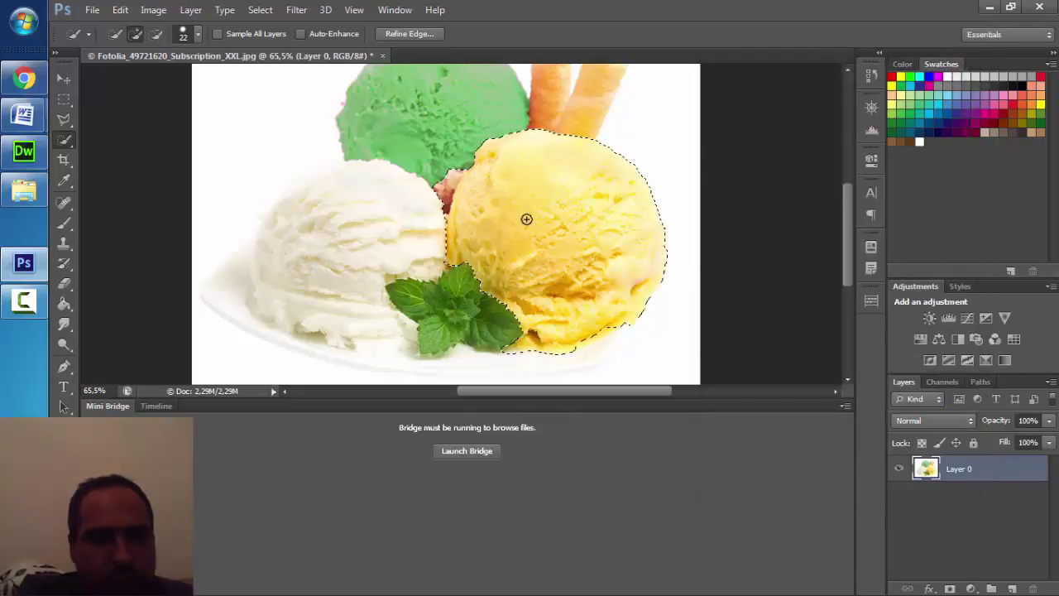
# Step: Open Replace Color, sample the yellow scoop and choose a deep blue result colour
pyautogui.click(153, 9)
pyautogui.moveTo(176, 49)
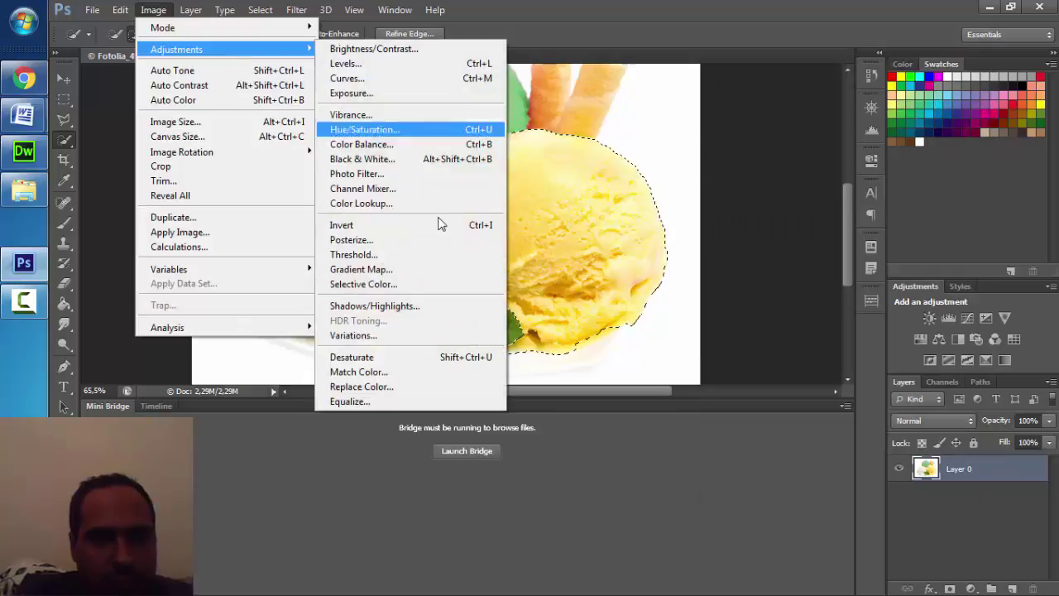
pyautogui.click(393, 385)
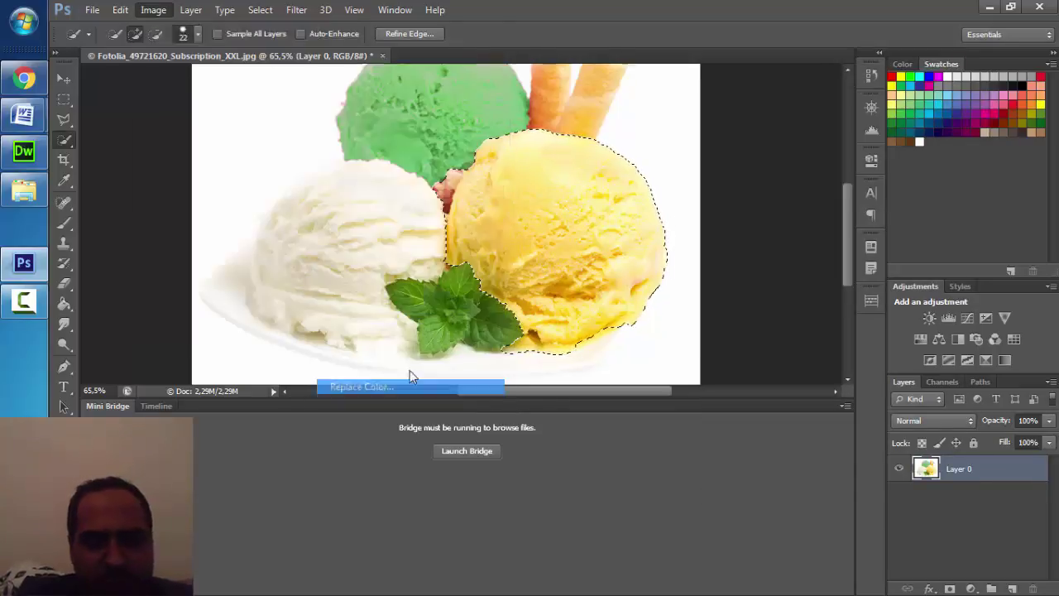
pyautogui.click(548, 181)
pyautogui.click(941, 402)
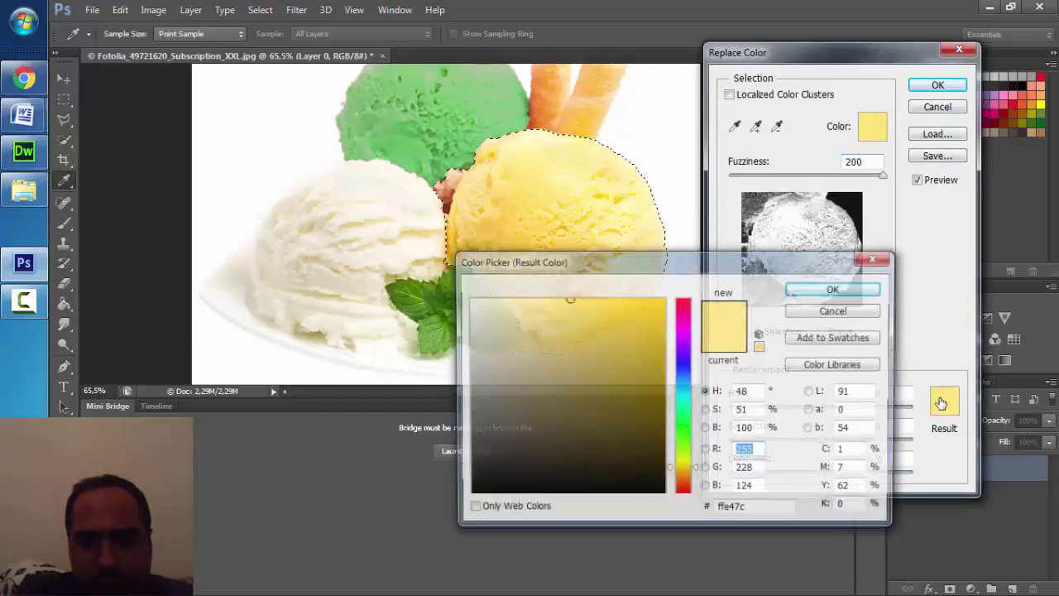
pyautogui.click(683, 369)
pyautogui.click(662, 307)
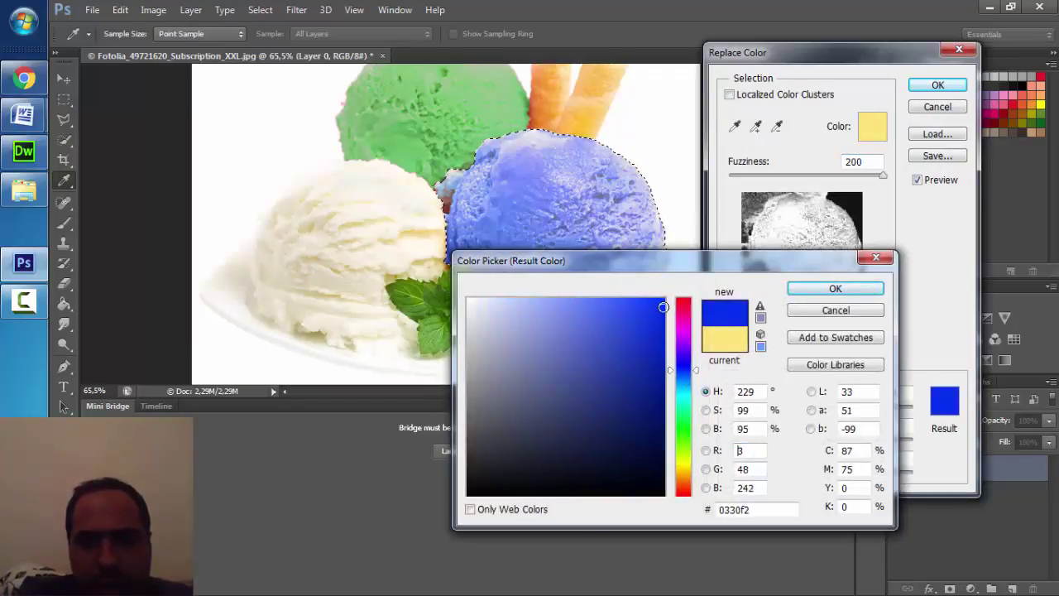
pyautogui.click(833, 289)
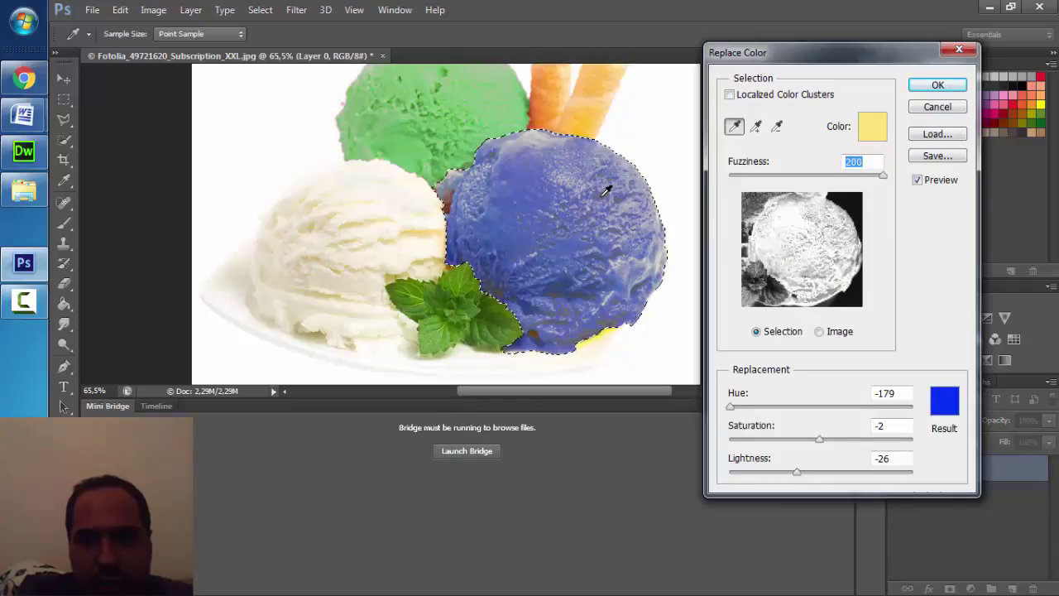
# Step: Add the scoop's tan edge and remaining tones to the sample and apply Hue -179, Lightness -26
pyautogui.click(755, 126)
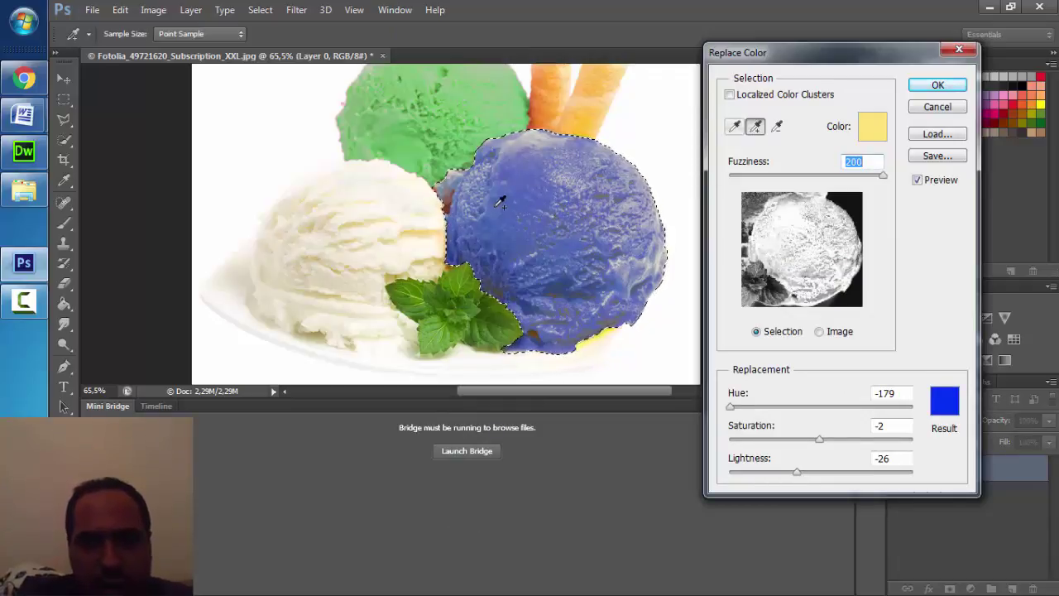
pyautogui.click(450, 197)
pyautogui.click(569, 205)
pyautogui.click(609, 202)
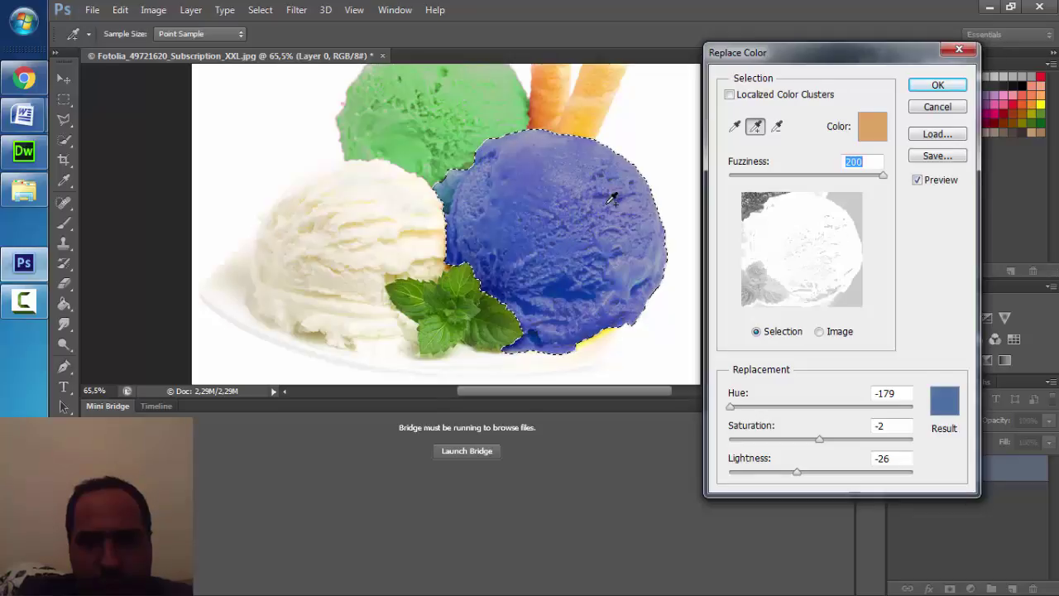
pyautogui.click(608, 329)
pyautogui.press('ctrl')
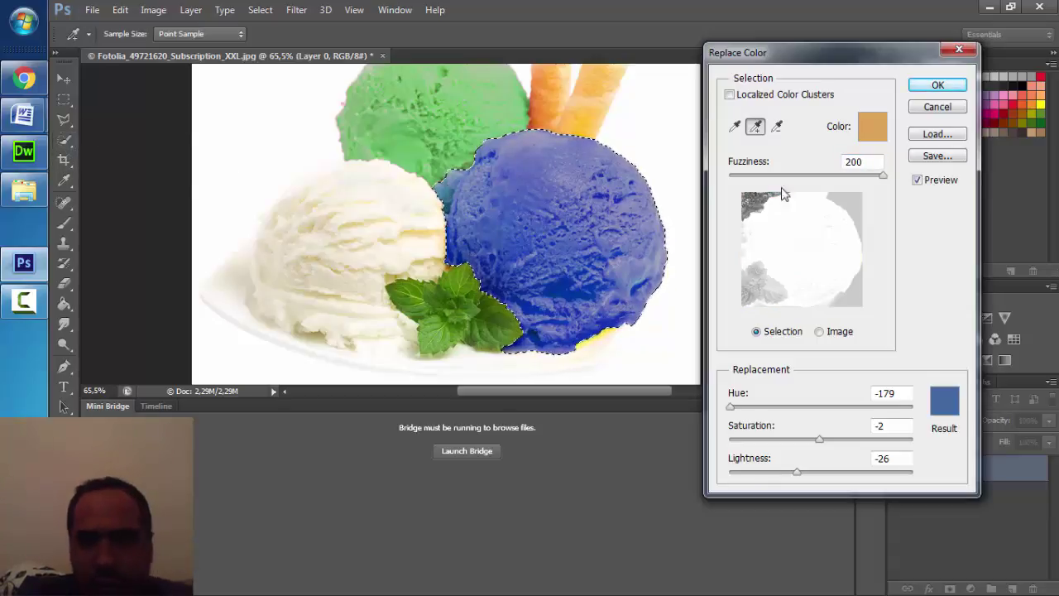
pyautogui.click(935, 86)
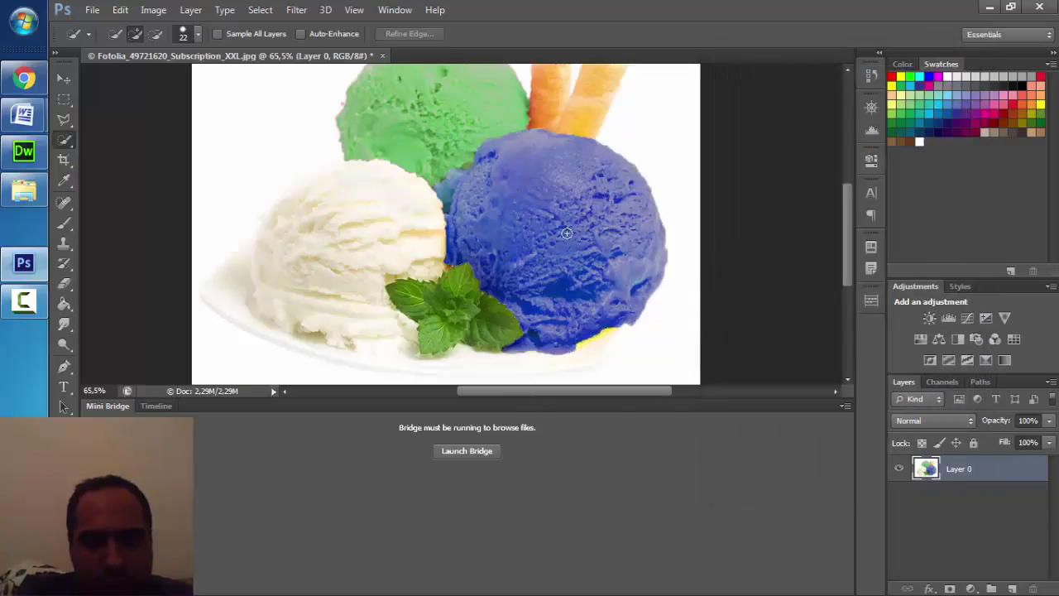
# Step: Undo the blue recolor with Ctrl+Z and Ctrl+Alt+Z so the scoop is yellow again
pyautogui.scroll(-1, 462, 270)
pyautogui.scroll(1, 488, 275)
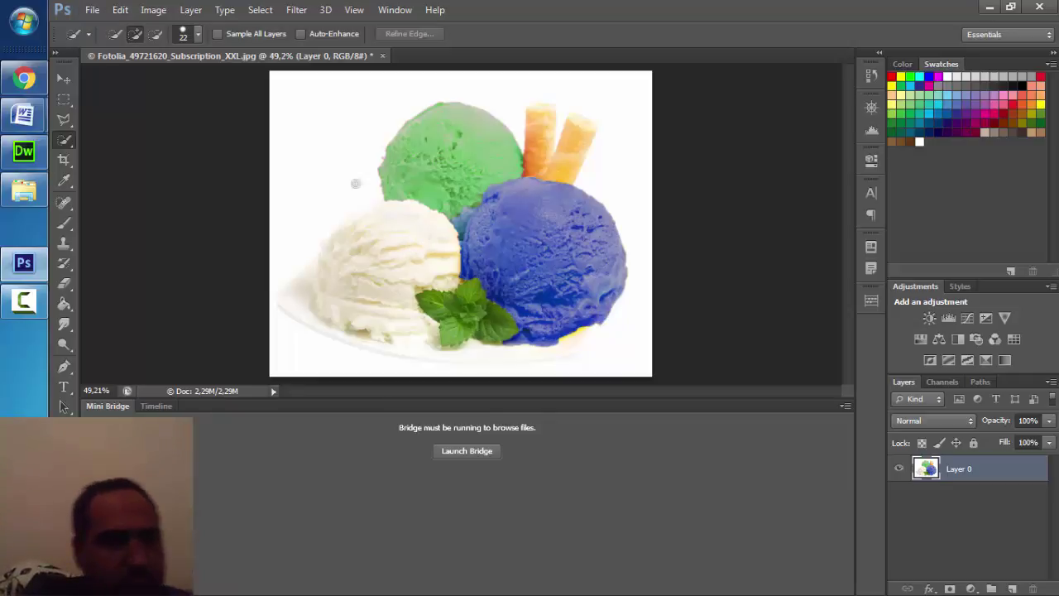
pyautogui.click(542, 269)
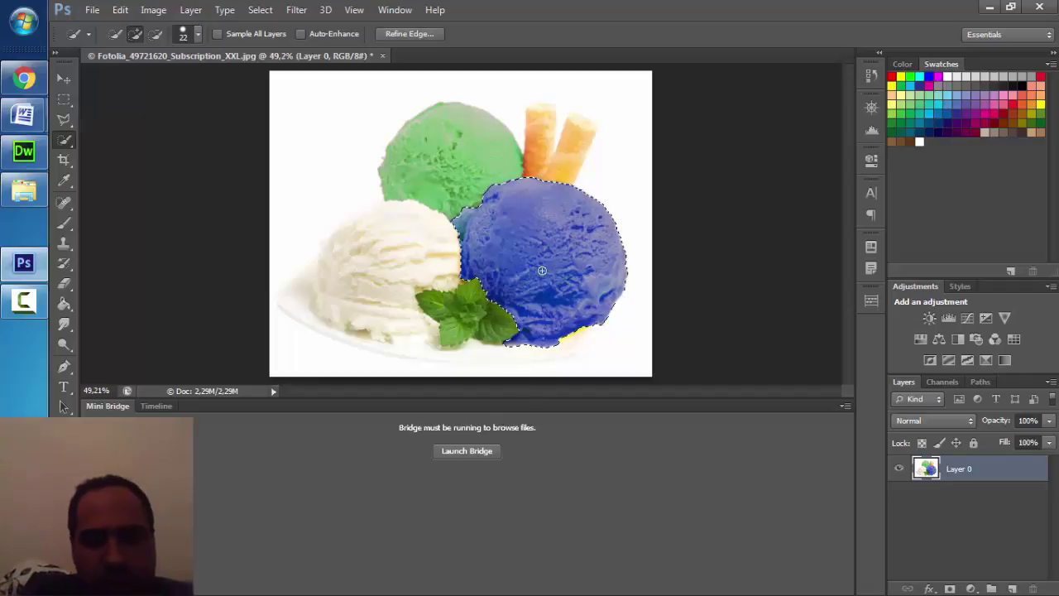
pyautogui.hotkey('ctrl', 'd')
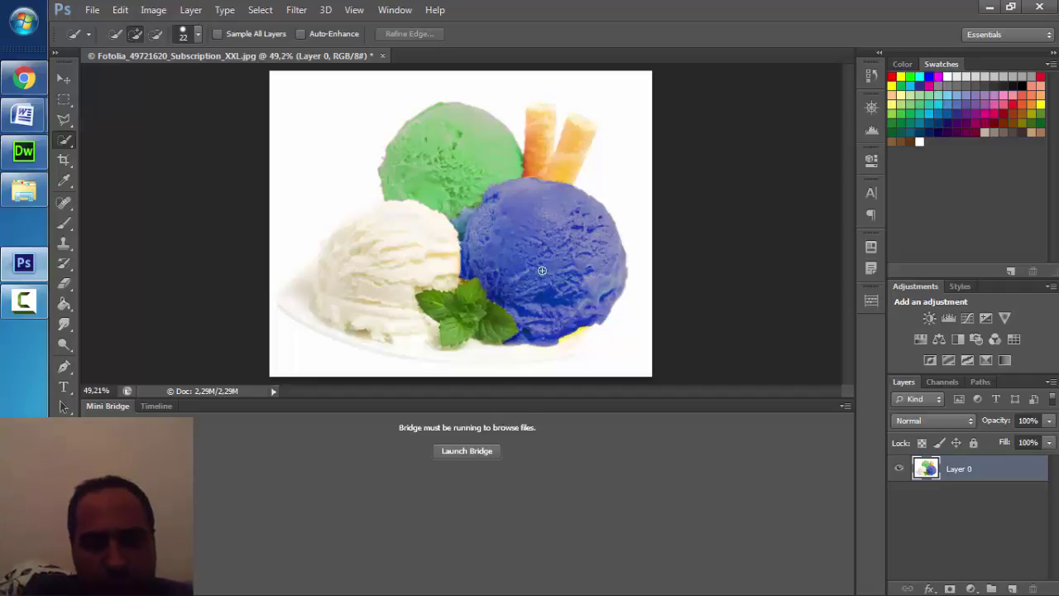
pyautogui.hotkey('ctrl', 'z')
pyautogui.hotkey('ctrl', 'alt', 'z')
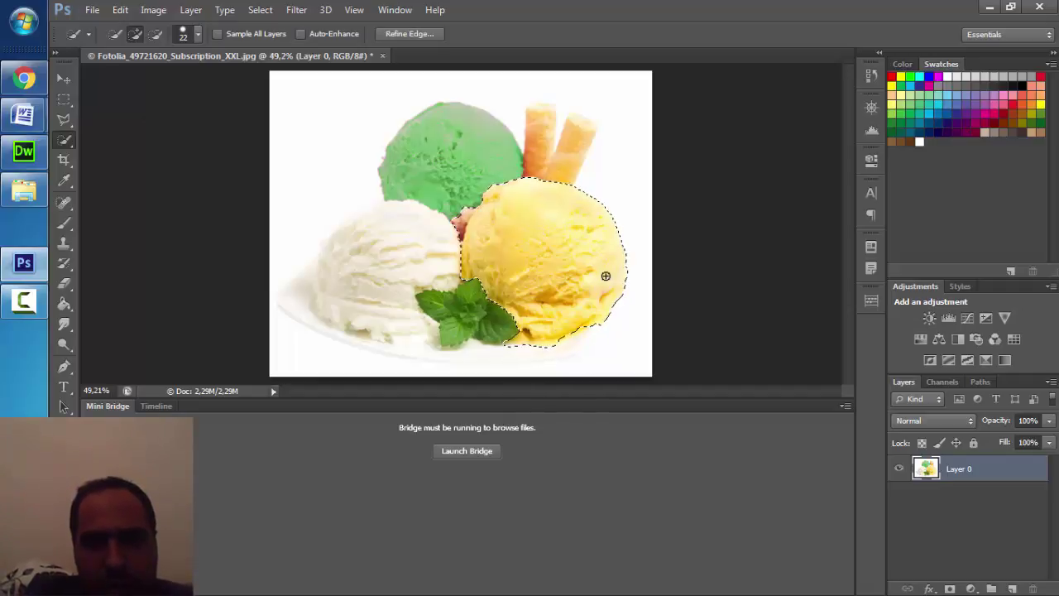
# Step: Zoom in and inspect the scoop's edges inside the selection outline
pyautogui.scroll(1, 568, 277)
pyautogui.scroll(1, 568, 277)
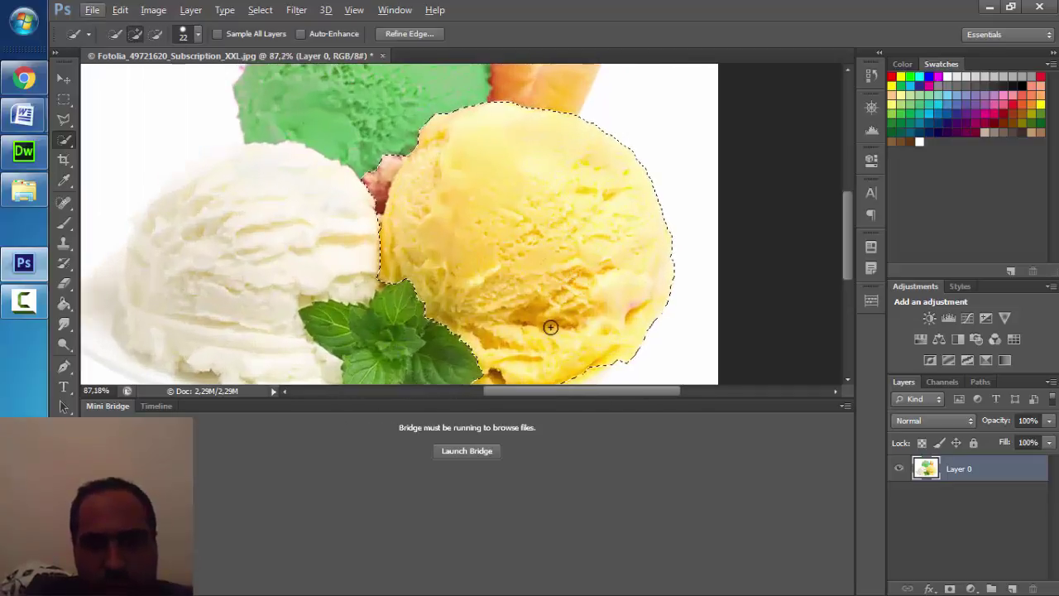
pyautogui.moveTo(847, 247); pyautogui.dragTo(846, 272)
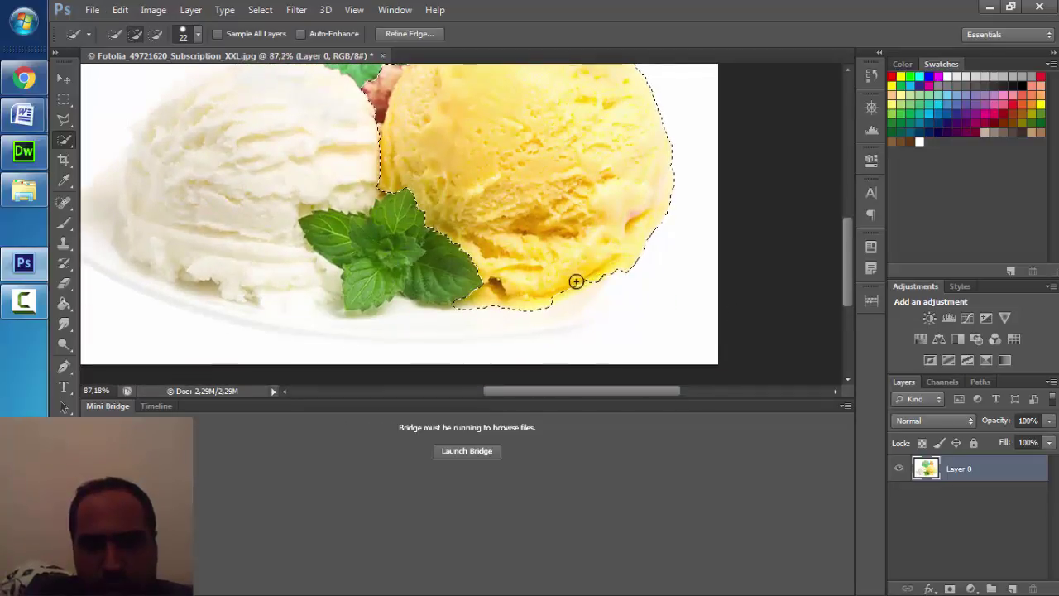
pyautogui.scroll(2, 568, 283)
pyautogui.scroll(2, 562, 276)
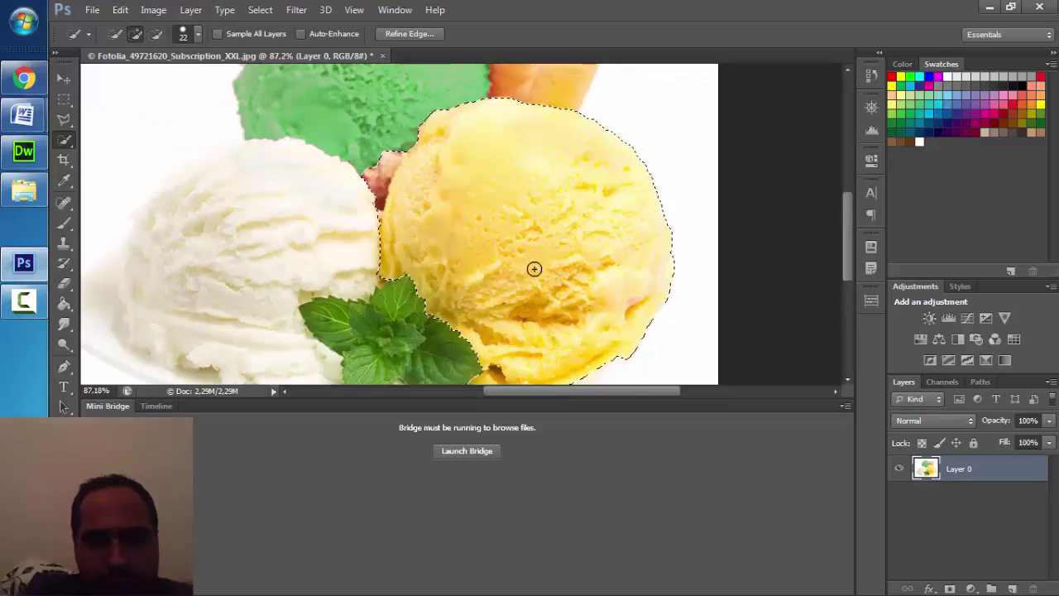
pyautogui.scroll(-1, 548, 271)
pyautogui.scroll(-1, 546, 272)
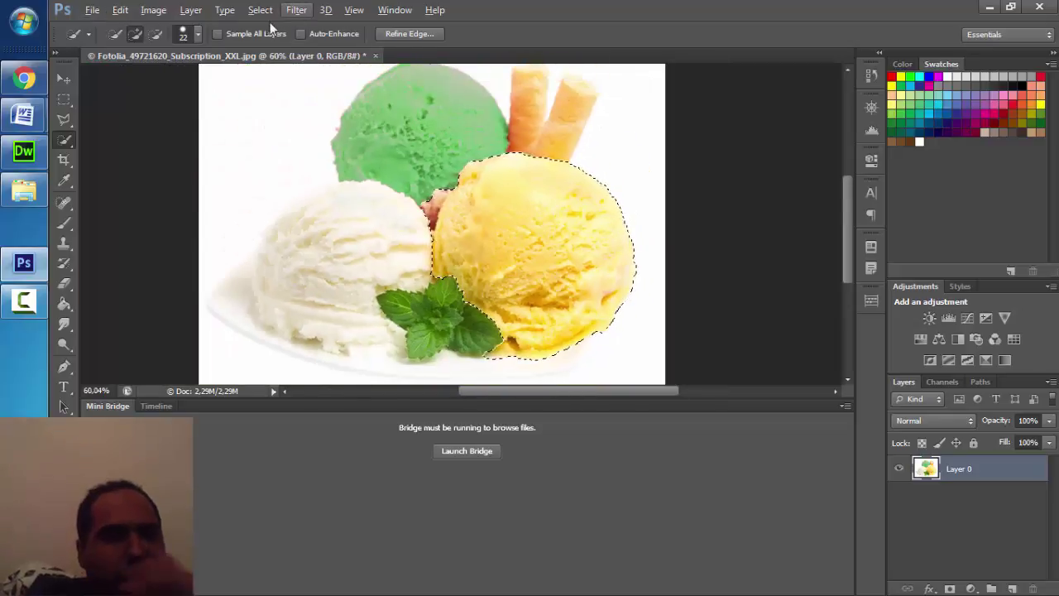
# Step: Preview the scoop as violet-blue #1605f4 in Replace Color (Hue -150, Saturation +36, Lightness -1)
pyautogui.click(153, 10)
pyautogui.moveTo(176, 49)
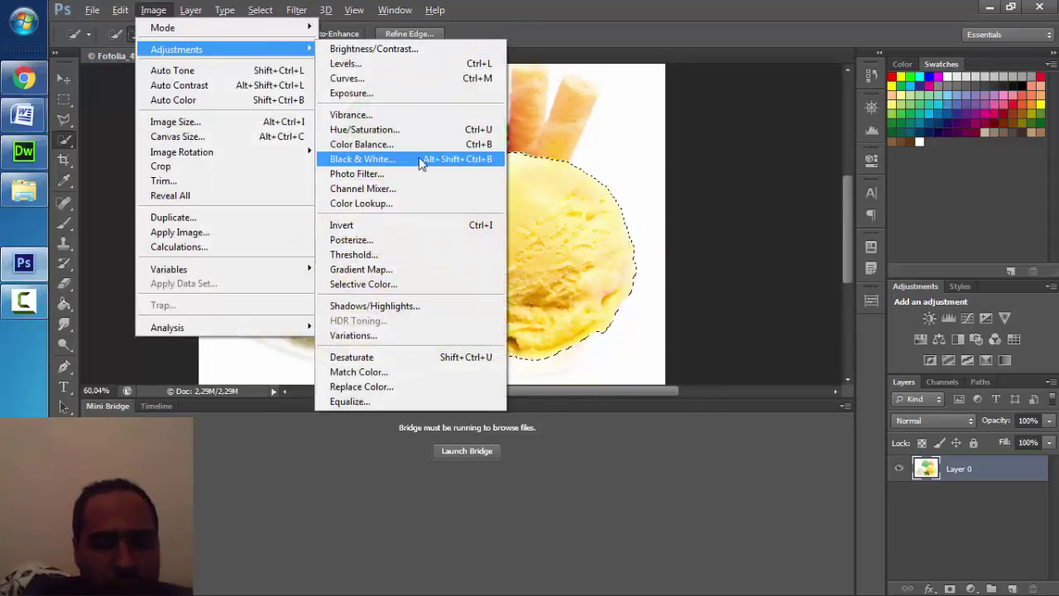
pyautogui.click(382, 386)
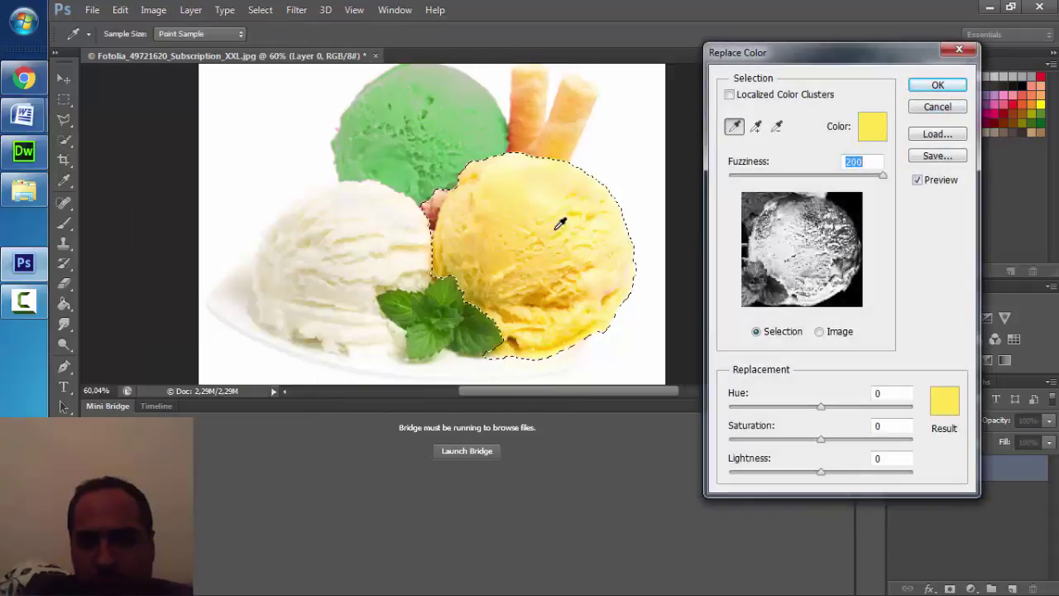
pyautogui.click(560, 222)
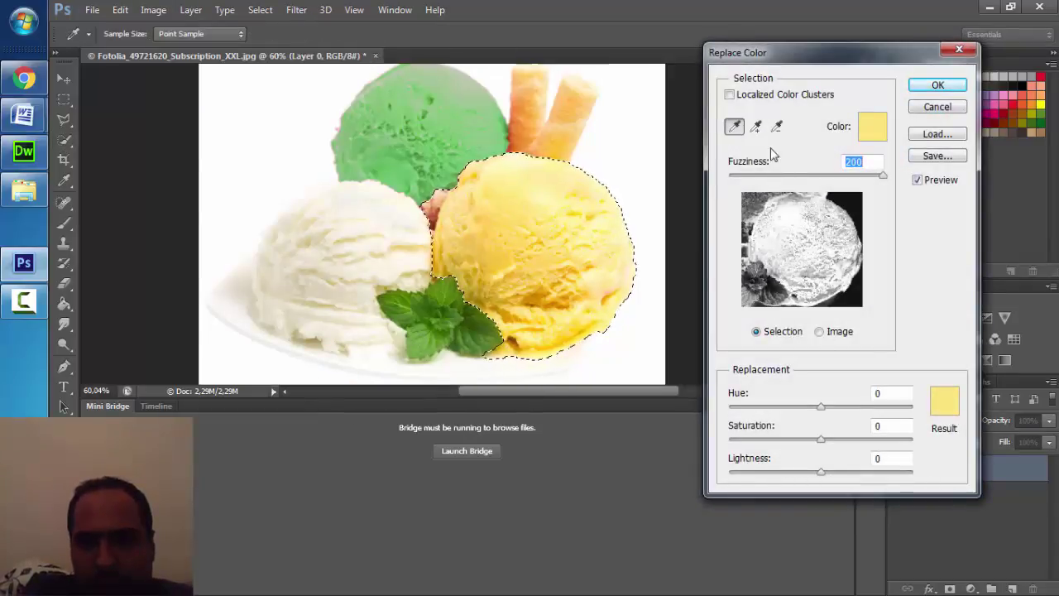
pyautogui.click(755, 126)
pyautogui.moveTo(550, 222)
pyautogui.mouseDown()
pyautogui.moveTo(485, 230)
pyautogui.moveTo(474, 215)
pyautogui.moveTo(438, 211)
pyautogui.mouseUp()
pyautogui.click(944, 400)
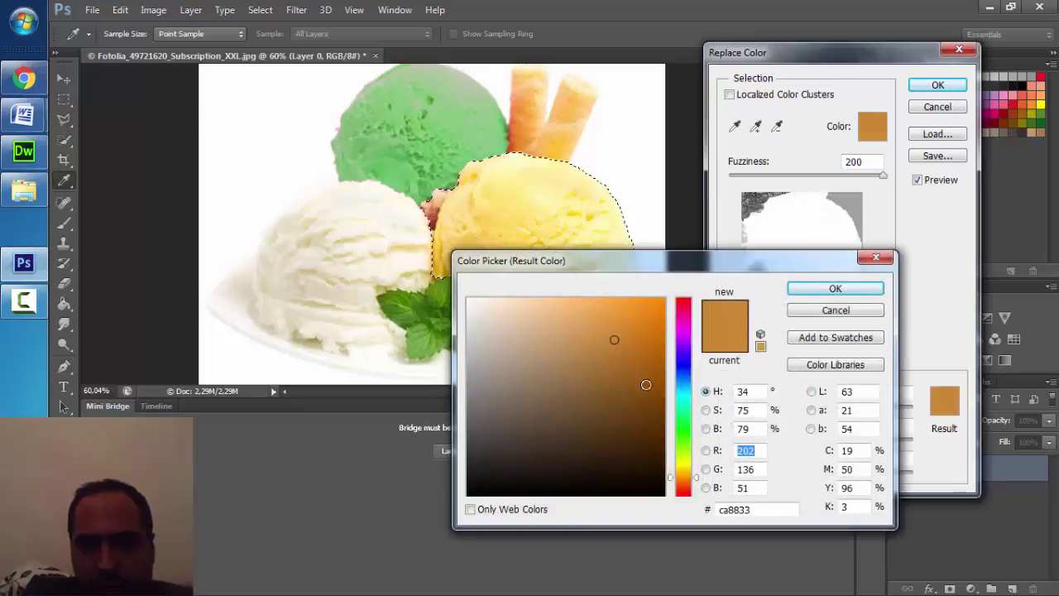
pyautogui.click(683, 378)
pyautogui.moveTo(686, 382); pyautogui.dragTo(685, 361)
pyautogui.click(660, 306)
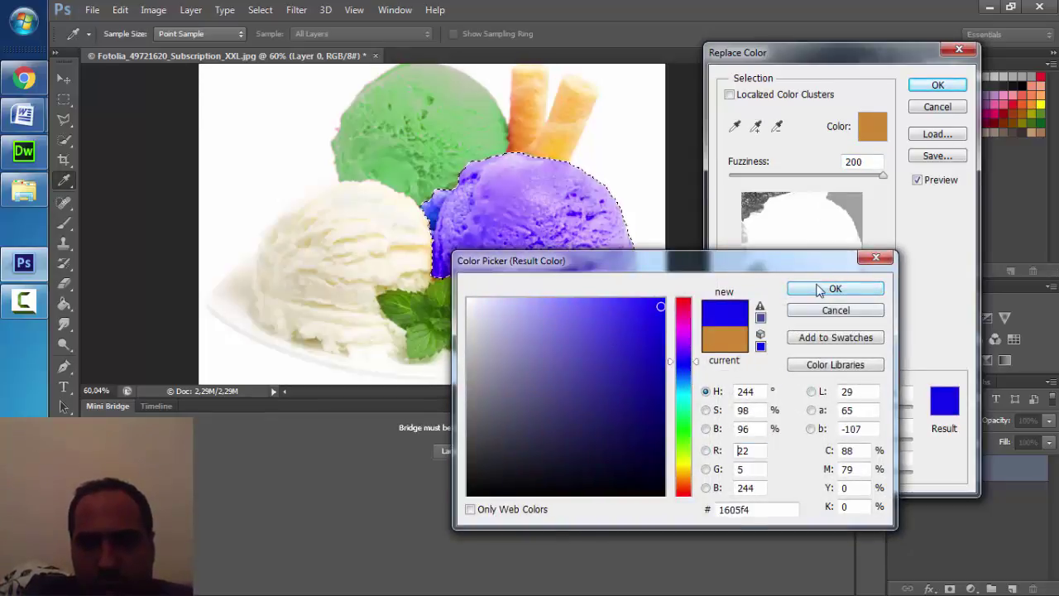
pyautogui.click(831, 288)
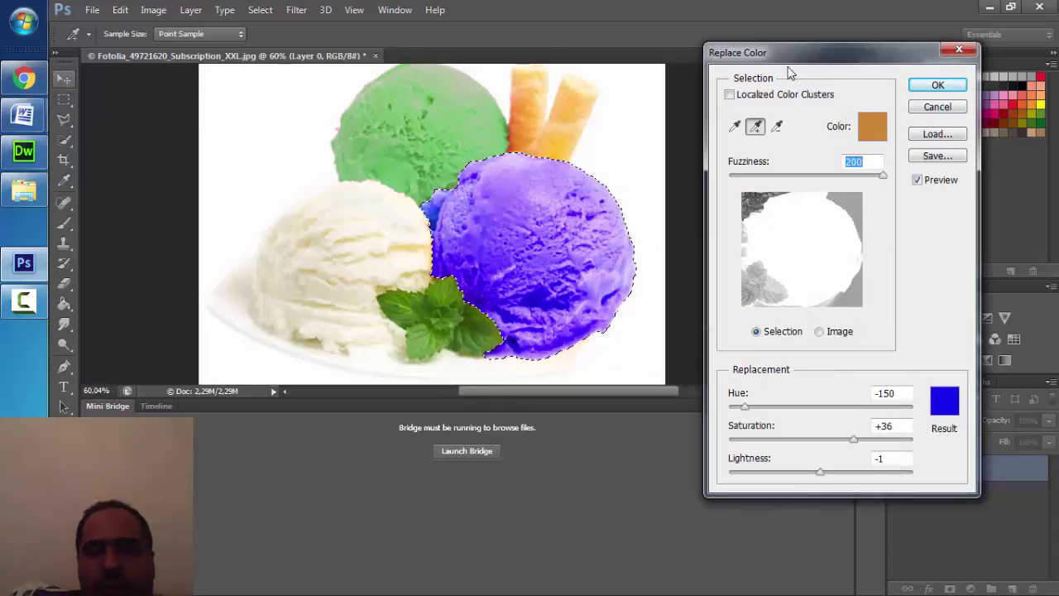
# Step: Apply the violet-blue recolor to the right-hand scoop and clear its selection
pyautogui.click(937, 86)
pyautogui.hotkey('ctrl', 'd')
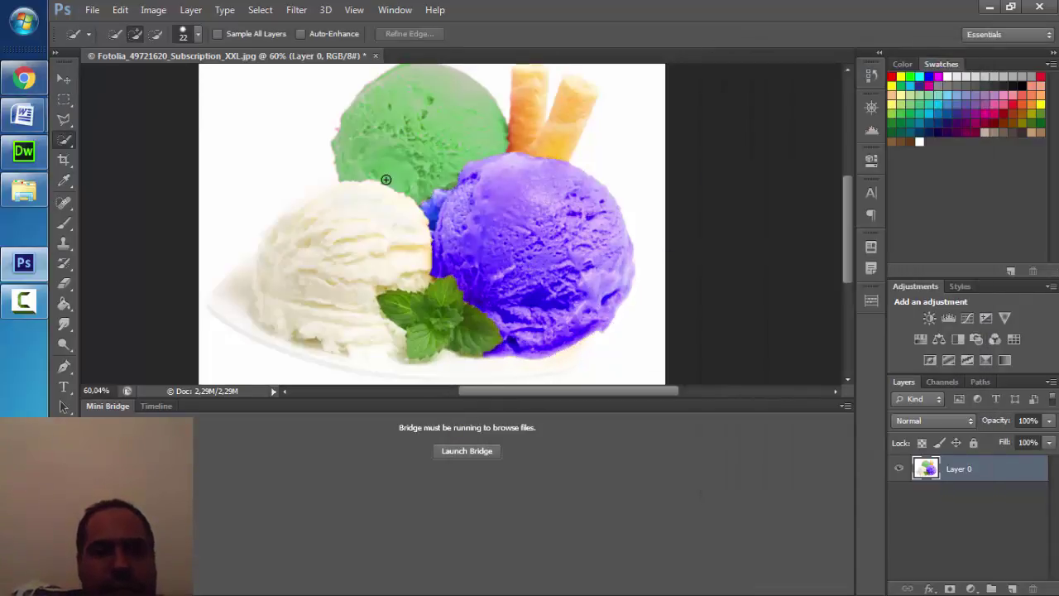
pyautogui.scroll(-3, 387, 178)
# Step: Zoom in on the white scoop and set Quick Selection to Add to selection
pyautogui.scroll(2, 444, 220)
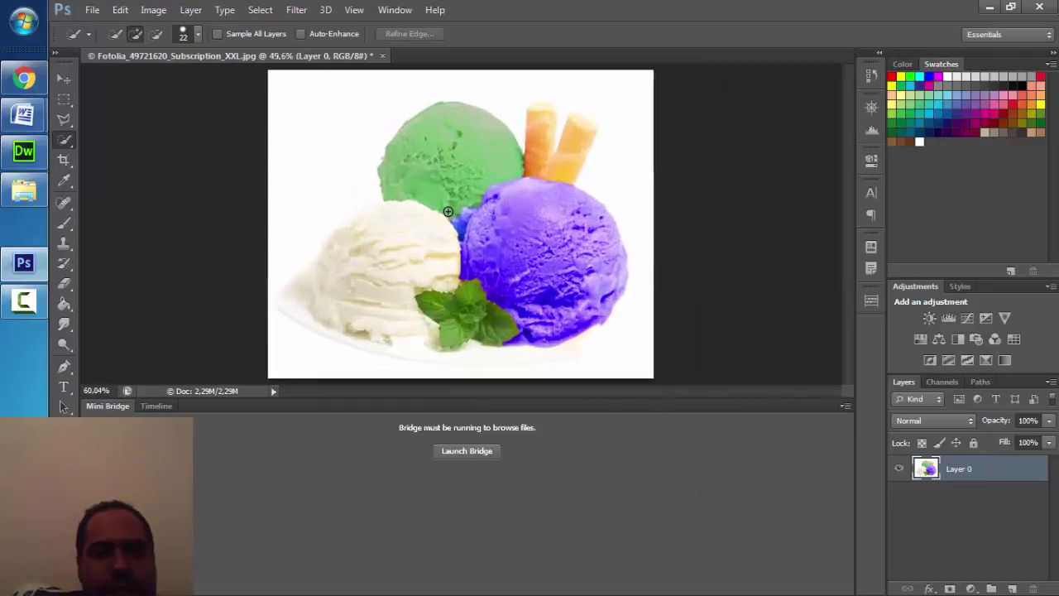
pyautogui.scroll(2, 414, 240)
pyautogui.scroll(-1, 374, 255)
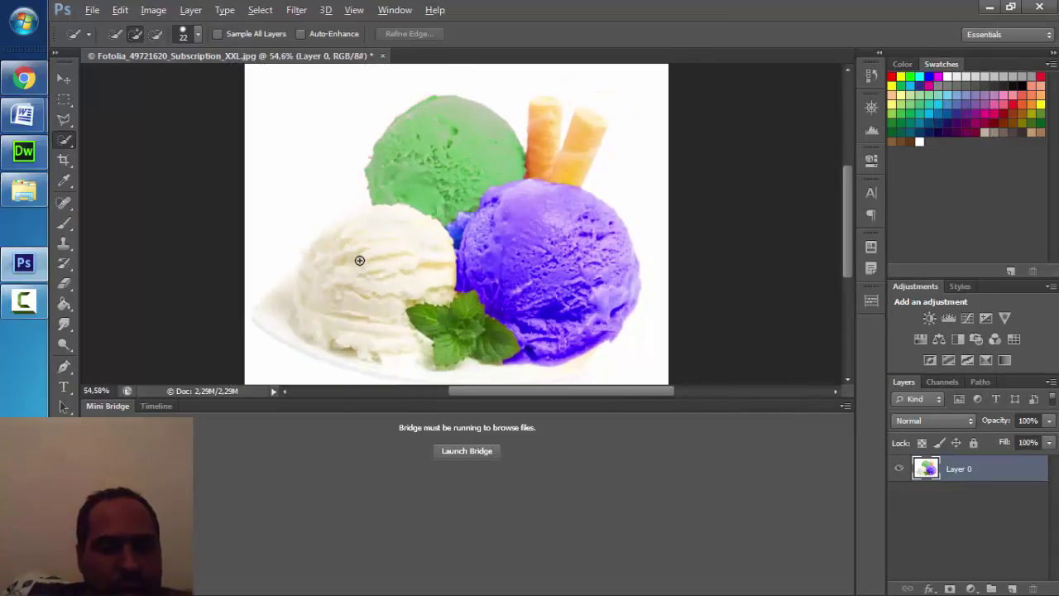
pyautogui.scroll(1, 362, 256)
pyautogui.scroll(1, 364, 253)
pyautogui.scroll(1, 365, 254)
pyautogui.scroll(-1, 365, 254)
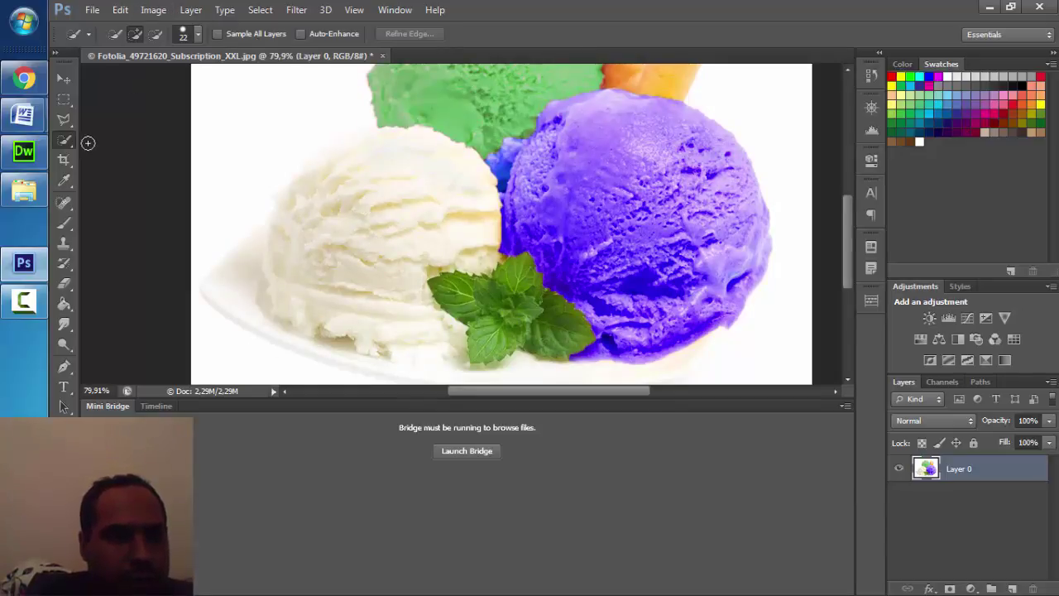
pyautogui.click(132, 34)
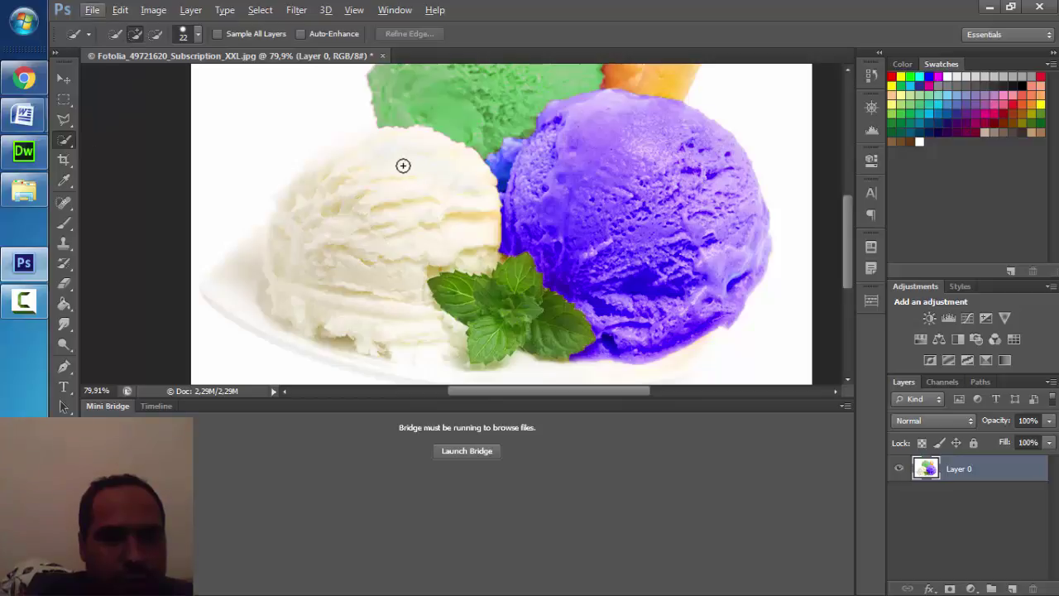
# Step: Brush Quick Selection down the white scoop, then subtract background from its top-left edge
pyautogui.moveTo(402, 165); pyautogui.dragTo(332, 156)
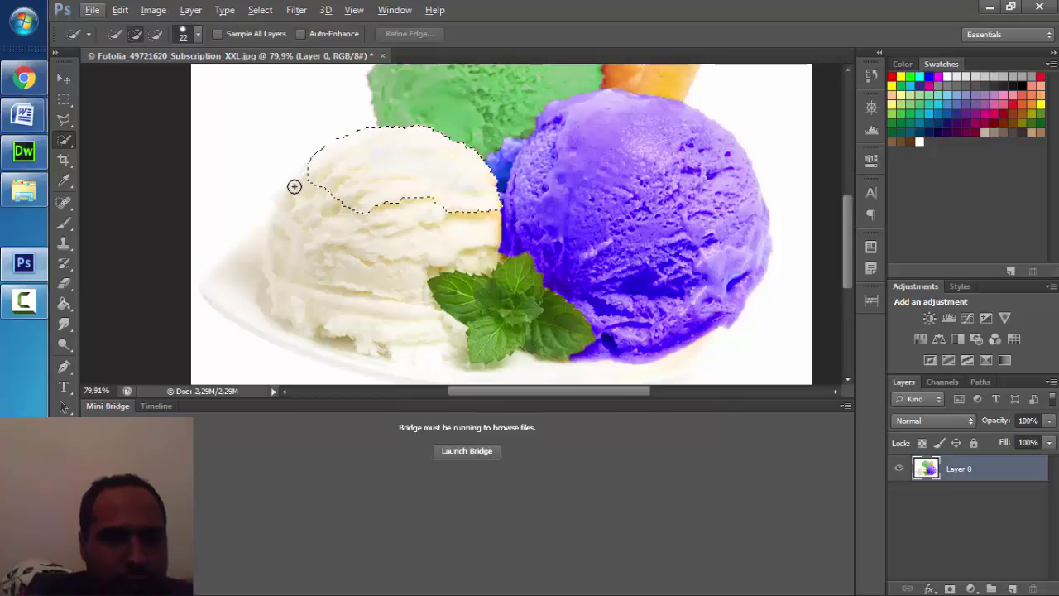
pyautogui.moveTo(293, 186)
pyautogui.mouseDown()
pyautogui.moveTo(348, 315)
pyautogui.moveTo(444, 347)
pyautogui.moveTo(392, 352)
pyautogui.mouseUp()
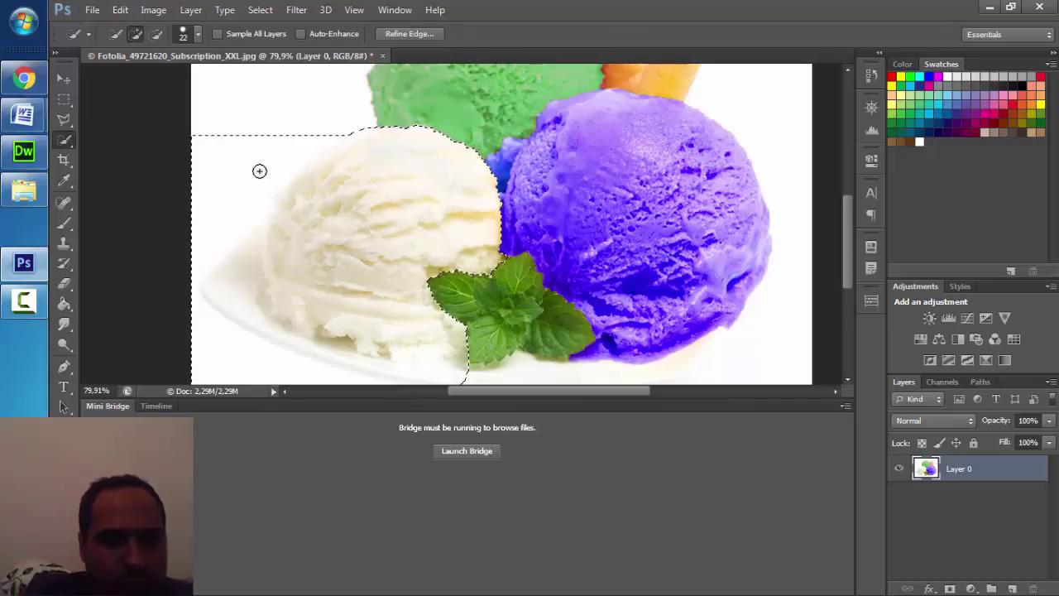
pyautogui.click(156, 34)
pyautogui.moveTo(272, 154)
pyautogui.mouseDown()
pyautogui.moveTo(257, 168)
pyautogui.moveTo(304, 135)
pyautogui.moveTo(237, 208)
pyautogui.moveTo(255, 146)
pyautogui.mouseUp()
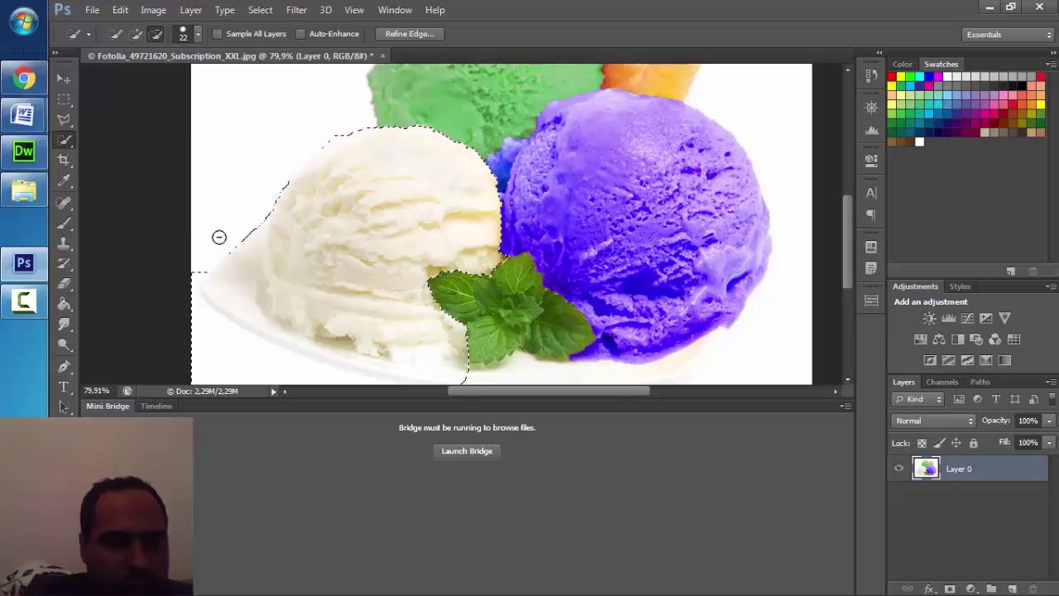
# Step: Subtract the plate at lower left from the scoop selection
pyautogui.scroll(-1, 228, 227)
pyautogui.scroll(-1, 237, 217)
pyautogui.moveTo(193, 212)
pyautogui.mouseDown()
pyautogui.moveTo(218, 267)
pyautogui.moveTo(284, 299)
pyautogui.moveTo(416, 336)
pyautogui.moveTo(437, 321)
pyautogui.moveTo(450, 335)
pyautogui.moveTo(461, 310)
pyautogui.mouseUp()
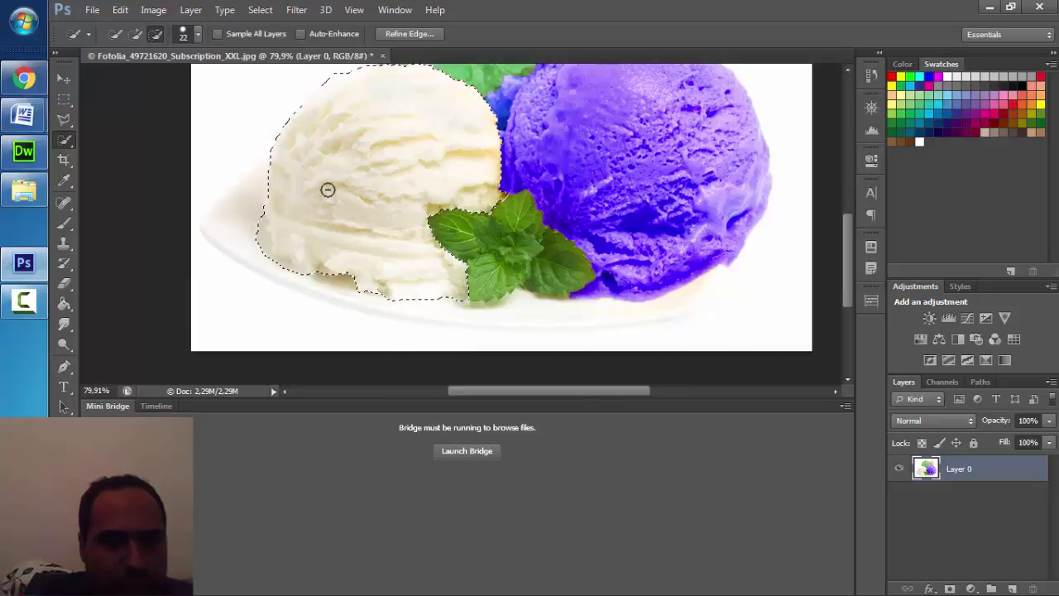
pyautogui.scroll(1, 331, 177)
pyautogui.scroll(2, 328, 148)
pyautogui.scroll(2, 335, 149)
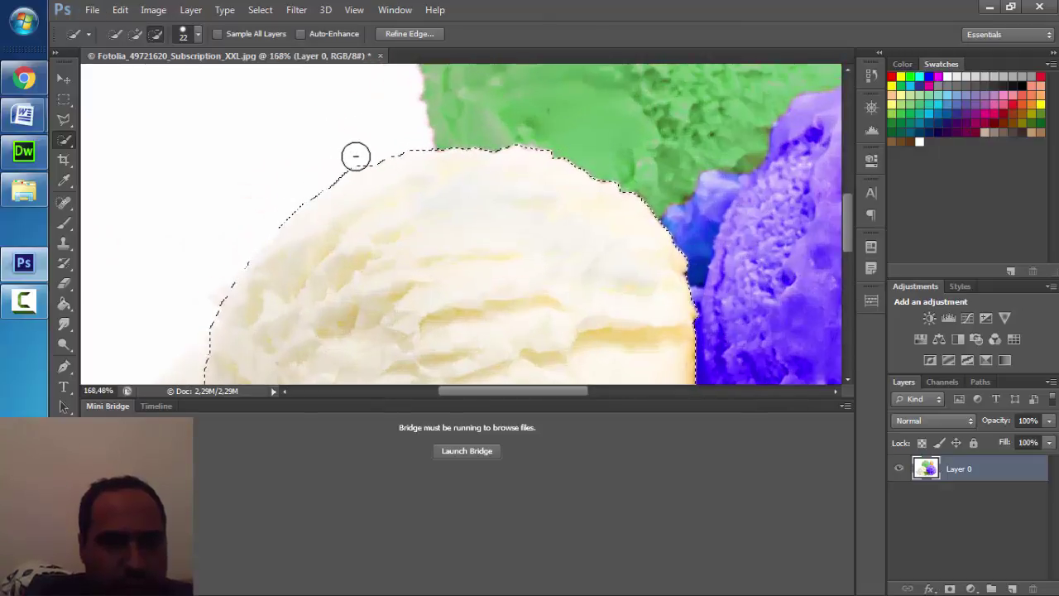
pyautogui.scroll(-3, 328, 147)
pyautogui.scroll(-2, 402, 168)
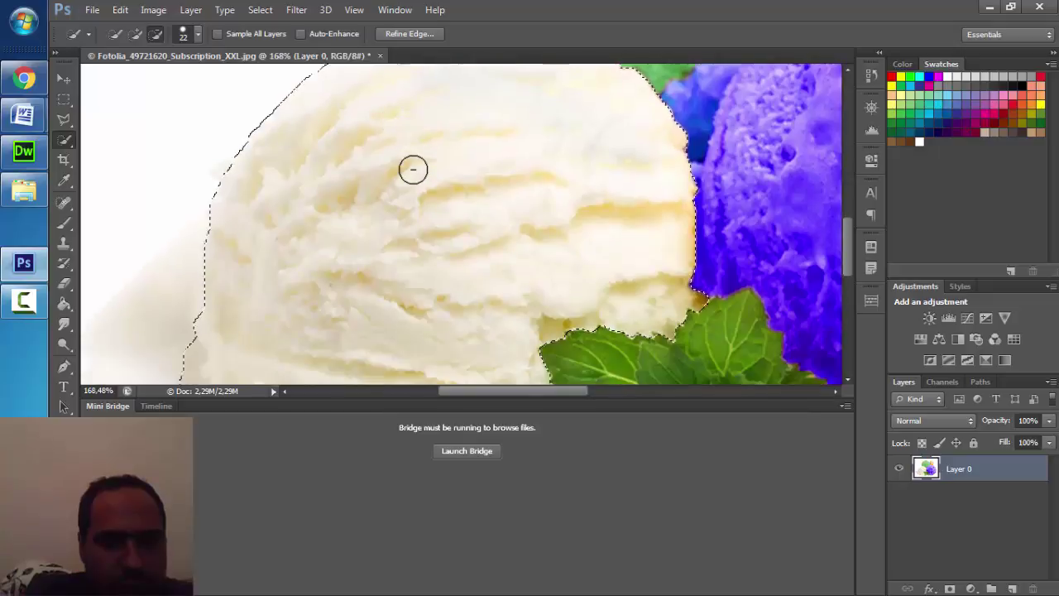
pyautogui.scroll(-3, 411, 168)
pyautogui.scroll(-2, 411, 168)
pyautogui.scroll(-1, 413, 171)
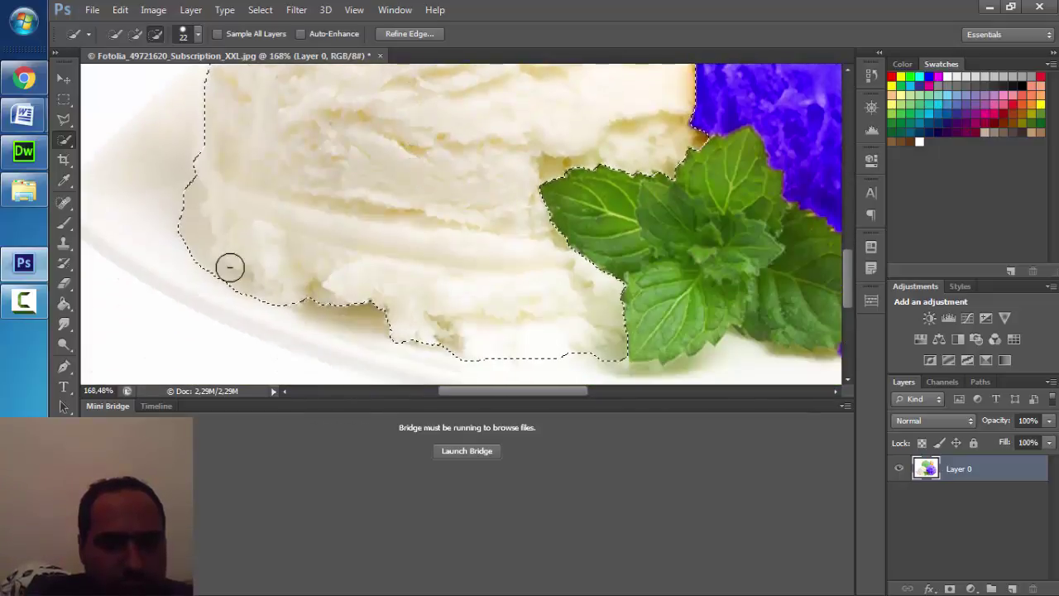
pyautogui.scroll(-1, 389, 220)
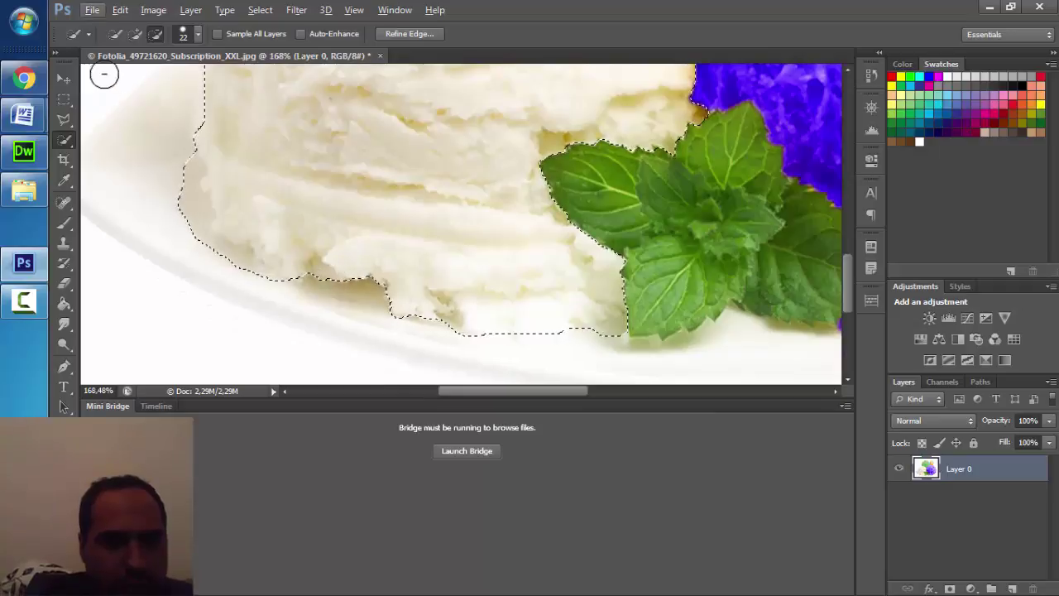
# Step: Add the scoop's bottom edge back into the selection
pyautogui.click(136, 34)
pyautogui.moveTo(337, 277); pyautogui.dragTo(362, 269)
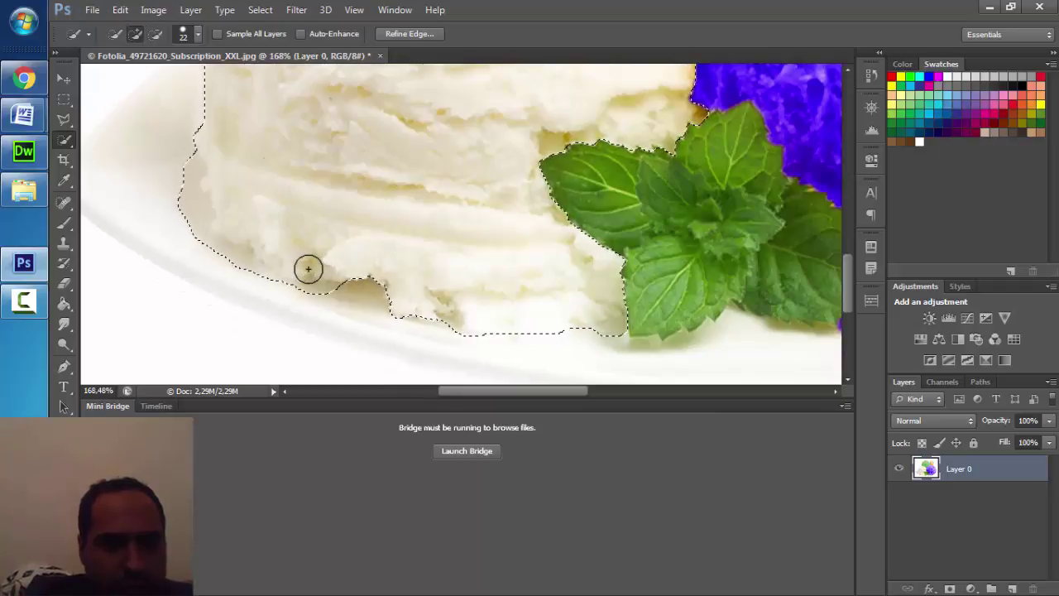
pyautogui.scroll(2, 406, 276)
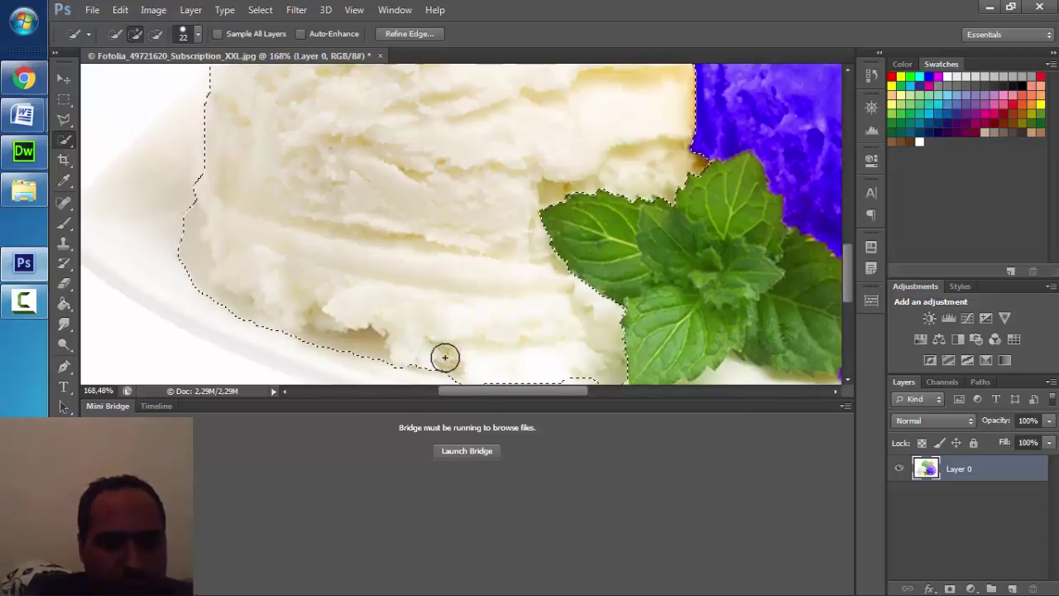
pyautogui.scroll(2, 443, 302)
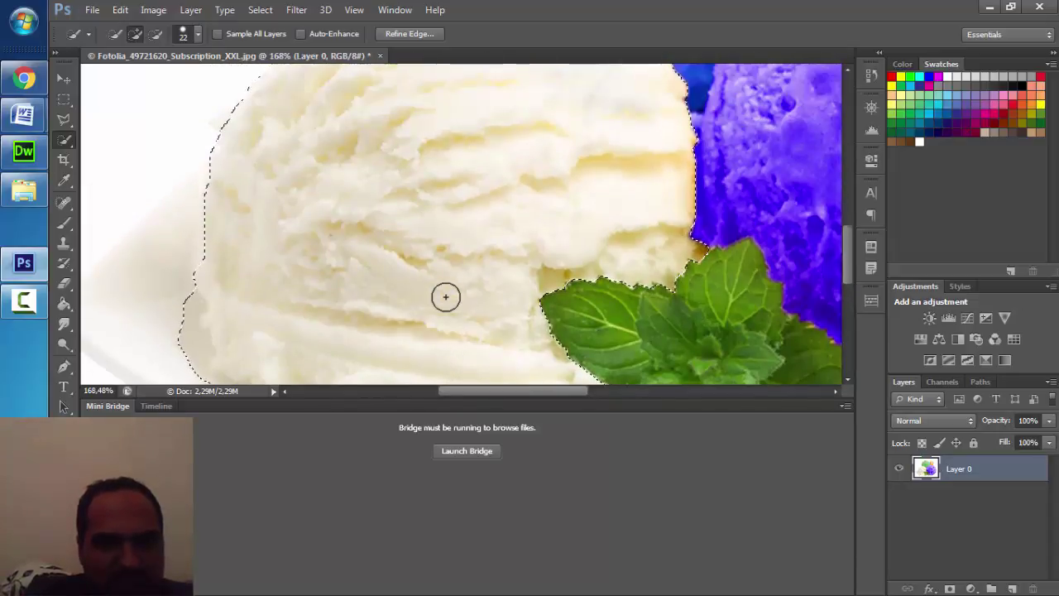
pyautogui.scroll(3, 445, 297)
pyautogui.scroll(-2, 445, 296)
pyautogui.scroll(-2, 444, 292)
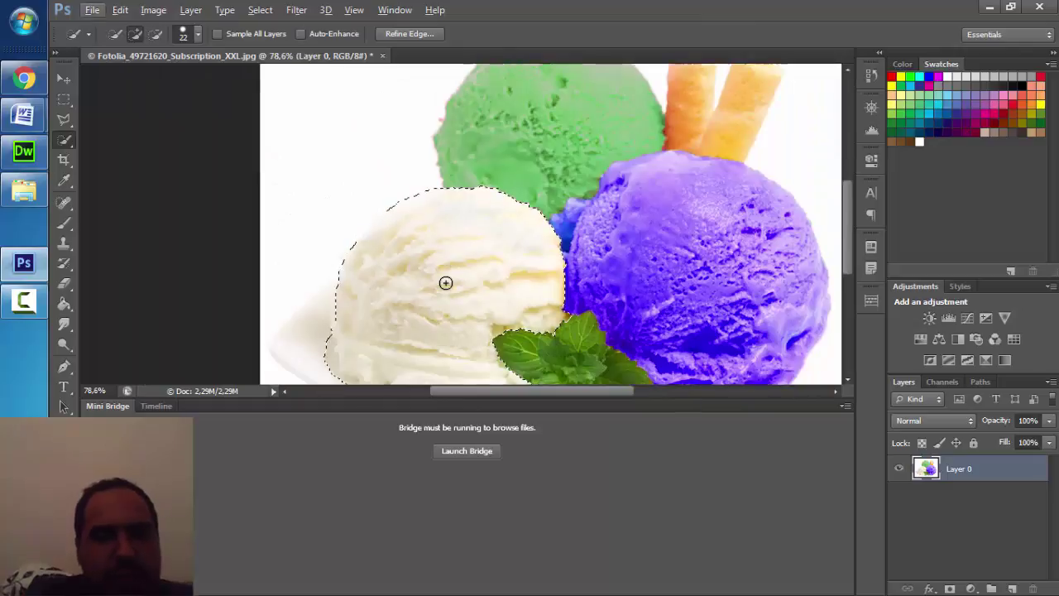
# Step: Start Replace Color and sample the white scoop's tones
pyautogui.click(154, 10)
pyautogui.moveTo(176, 49)
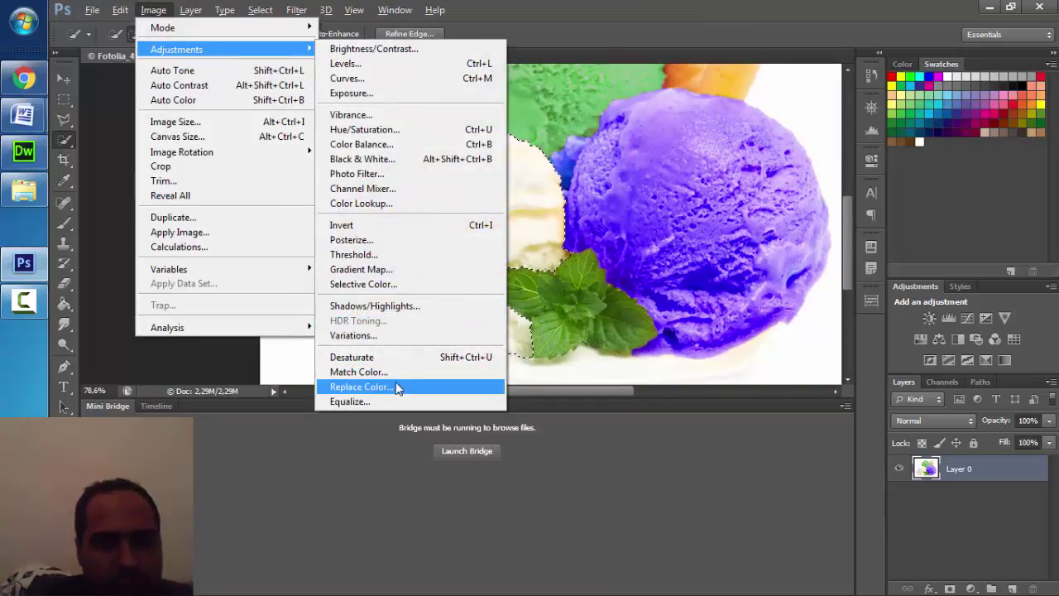
pyautogui.click(395, 386)
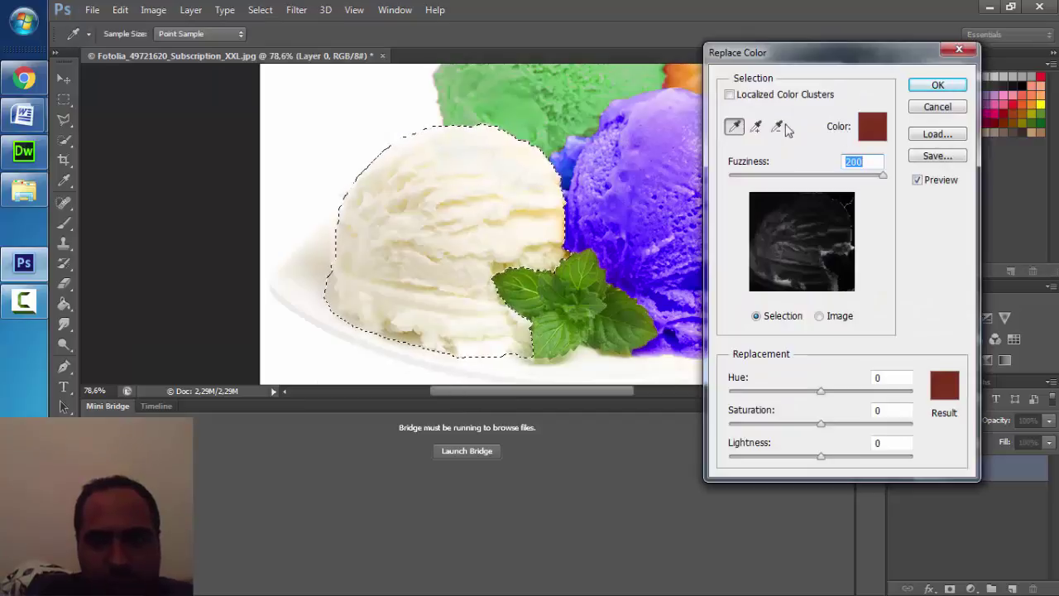
pyautogui.click(755, 126)
pyautogui.click(452, 214)
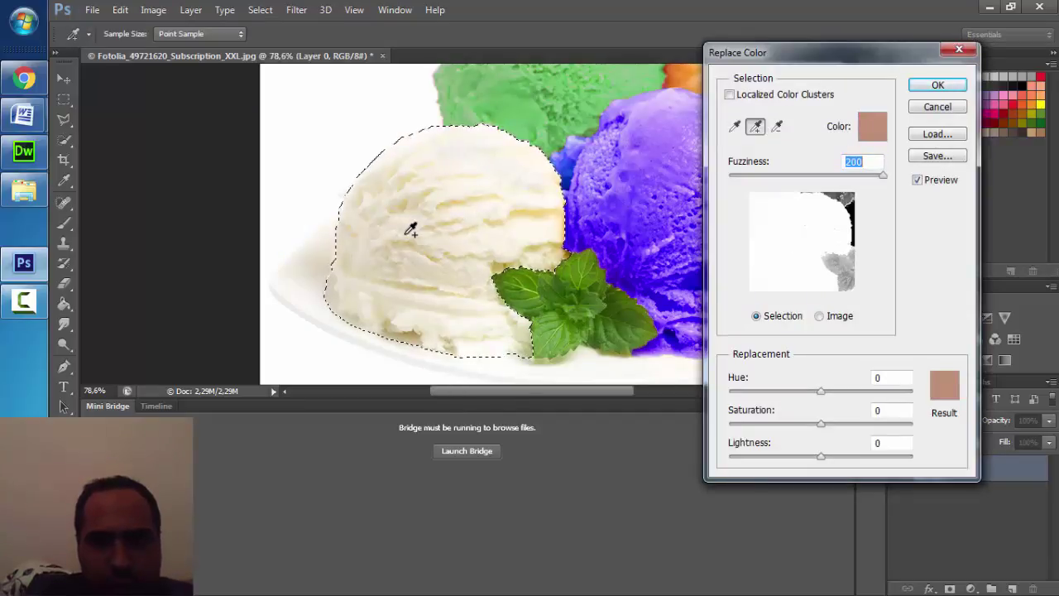
# Step: Recolor the scoop with a red Result colour at Hue -22, Saturation +63, Lightness -11
pyautogui.click(954, 393)
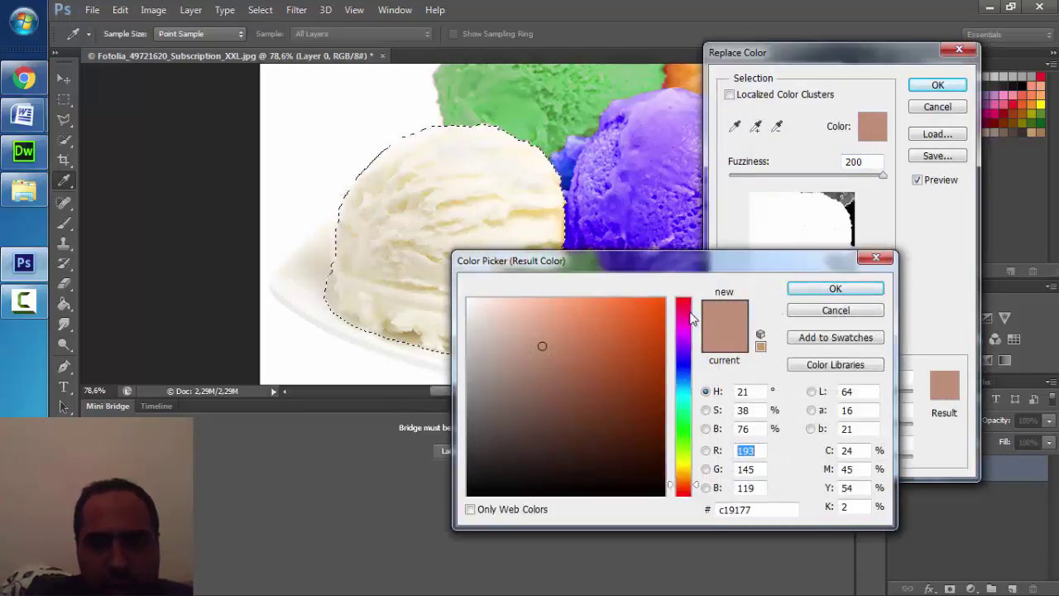
pyautogui.moveTo(691, 319); pyautogui.dragTo(690, 297)
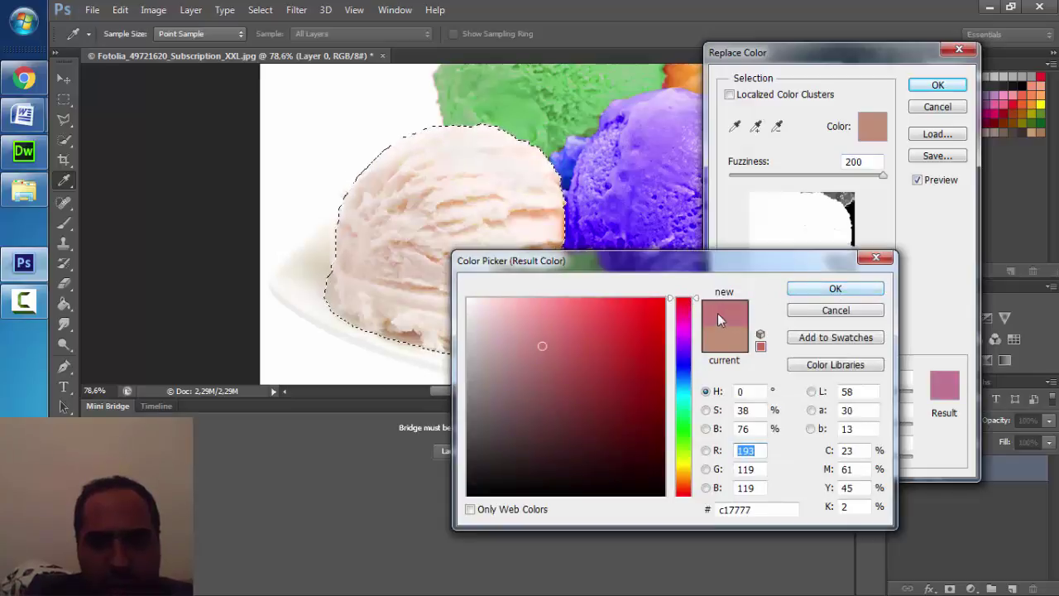
pyautogui.click(835, 289)
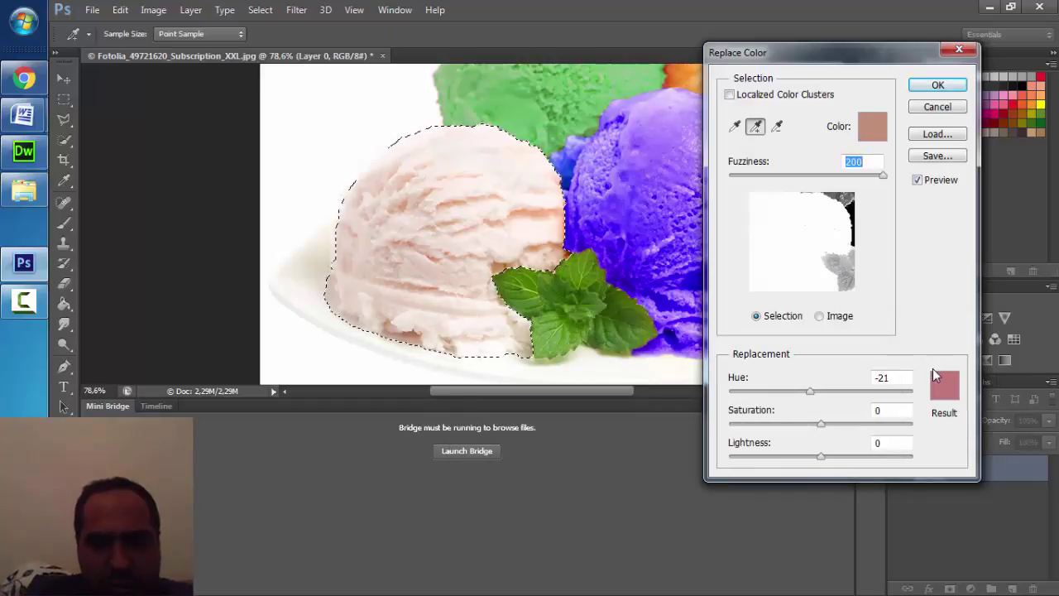
pyautogui.click(941, 383)
pyautogui.click(666, 298)
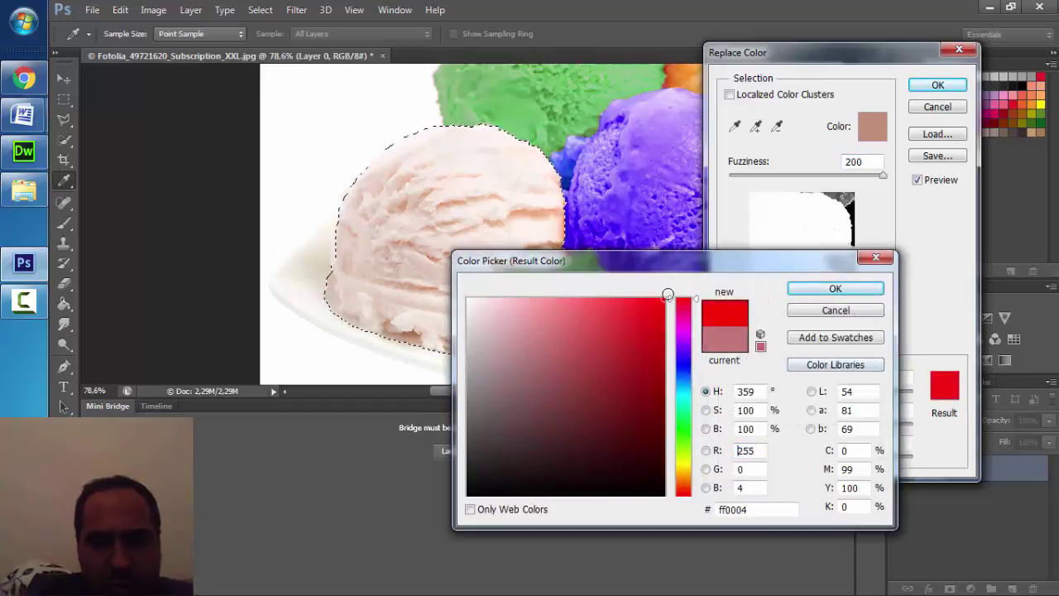
pyautogui.click(807, 288)
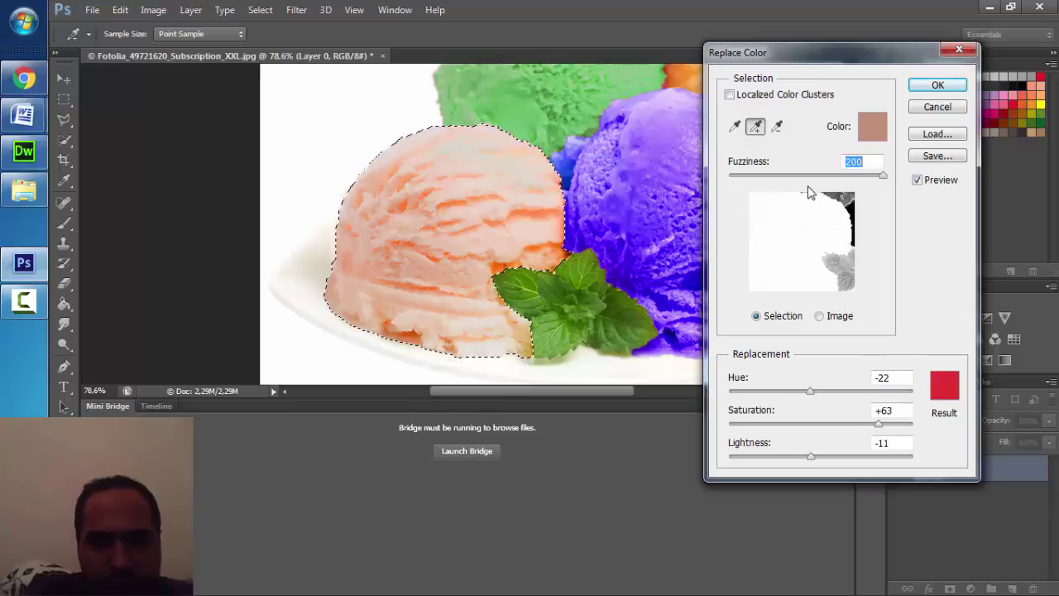
pyautogui.moveTo(882, 176)
pyautogui.mouseDown()
pyautogui.moveTo(817, 177)
pyautogui.moveTo(894, 184)
pyautogui.mouseUp()
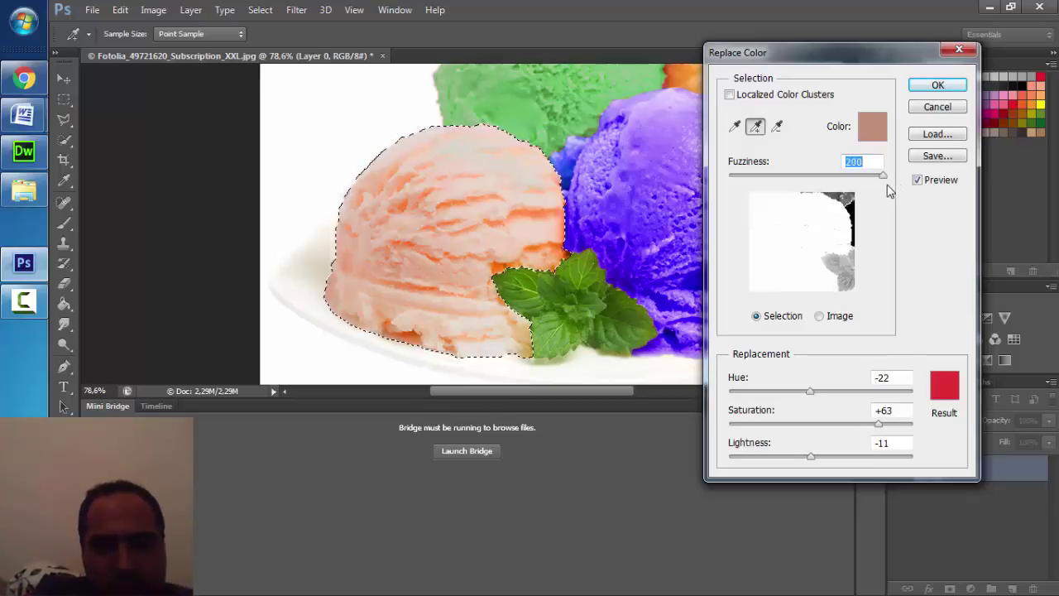
pyautogui.click(935, 86)
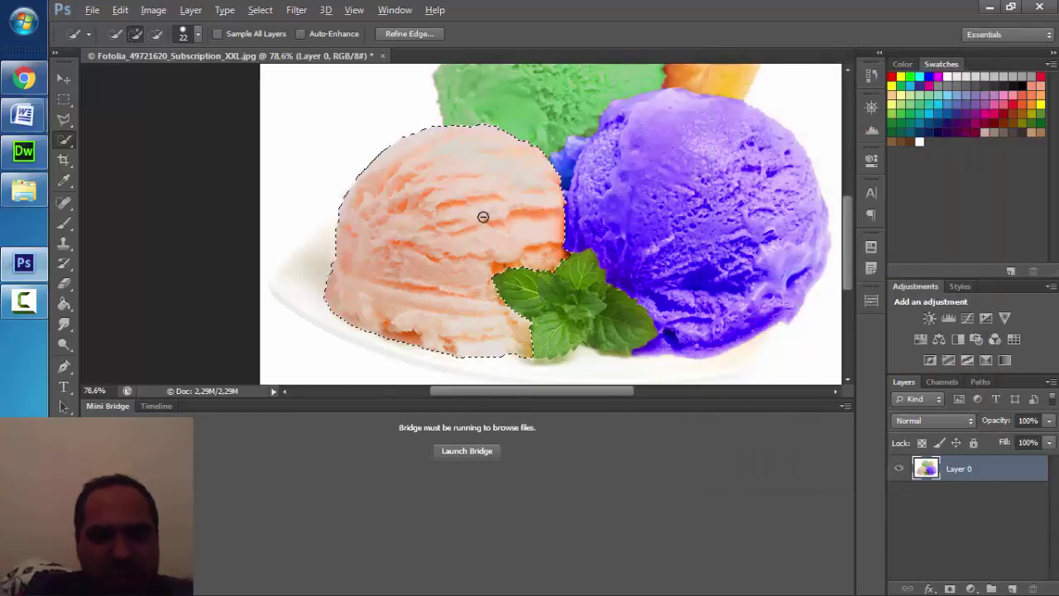
# Step: Deselect the peach scoop and zoom out to view the whole recolored photo
pyautogui.keyDown('alt'); pyautogui.scroll(-3, 472, 236); pyautogui.keyUp('alt')
pyautogui.hotkey('ctrl', 'd')
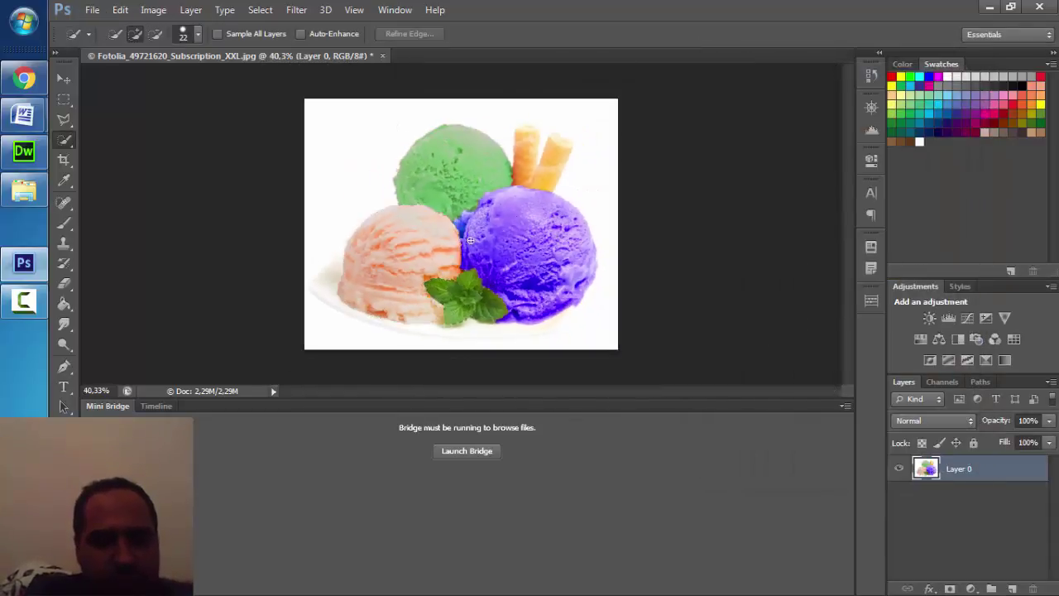
pyautogui.keyDown('alt'); pyautogui.scroll(2, 409, 267); pyautogui.keyUp('alt')
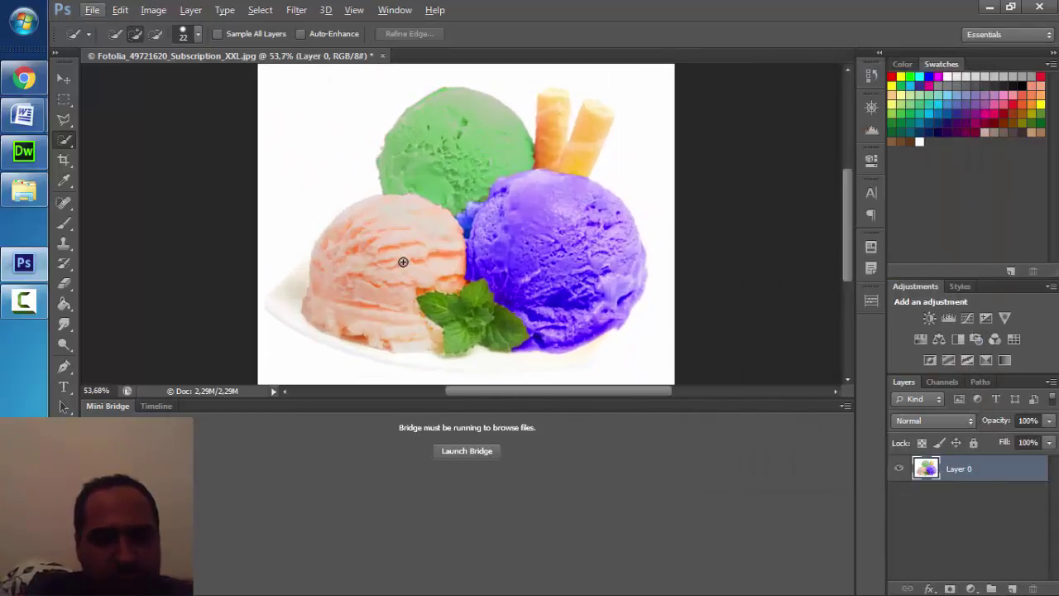
pyautogui.keyDown('alt'); pyautogui.scroll(1, 403, 261); pyautogui.keyUp('alt')
pyautogui.keyDown('alt'); pyautogui.scroll(1, 403, 259); pyautogui.keyUp('alt')
pyautogui.keyDown('alt'); pyautogui.scroll(-2, 403, 258); pyautogui.keyUp('alt')
pyautogui.keyDown('alt'); pyautogui.scroll(-1, 406, 257); pyautogui.keyUp('alt')
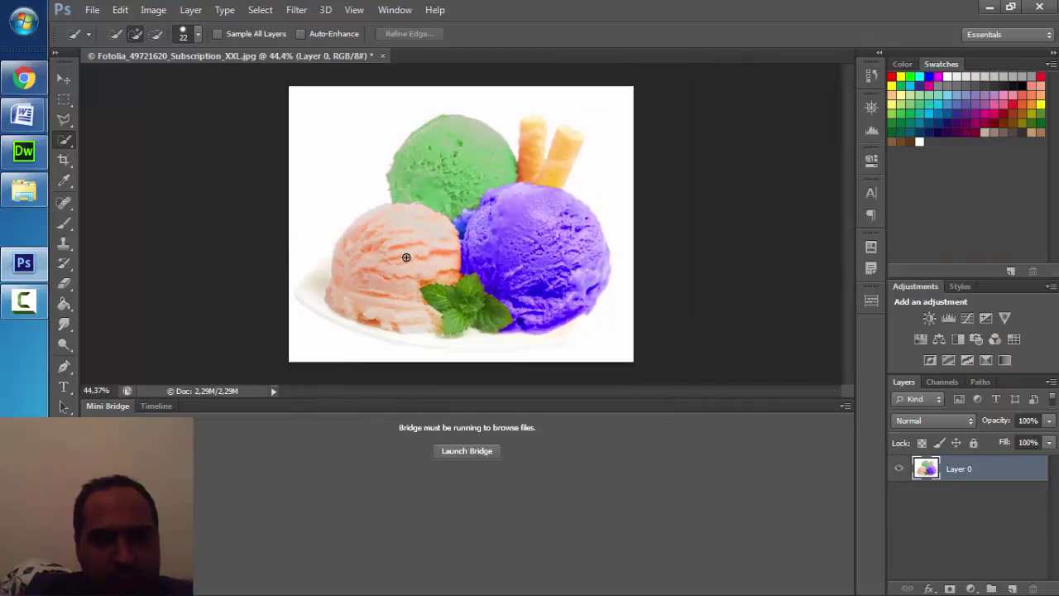